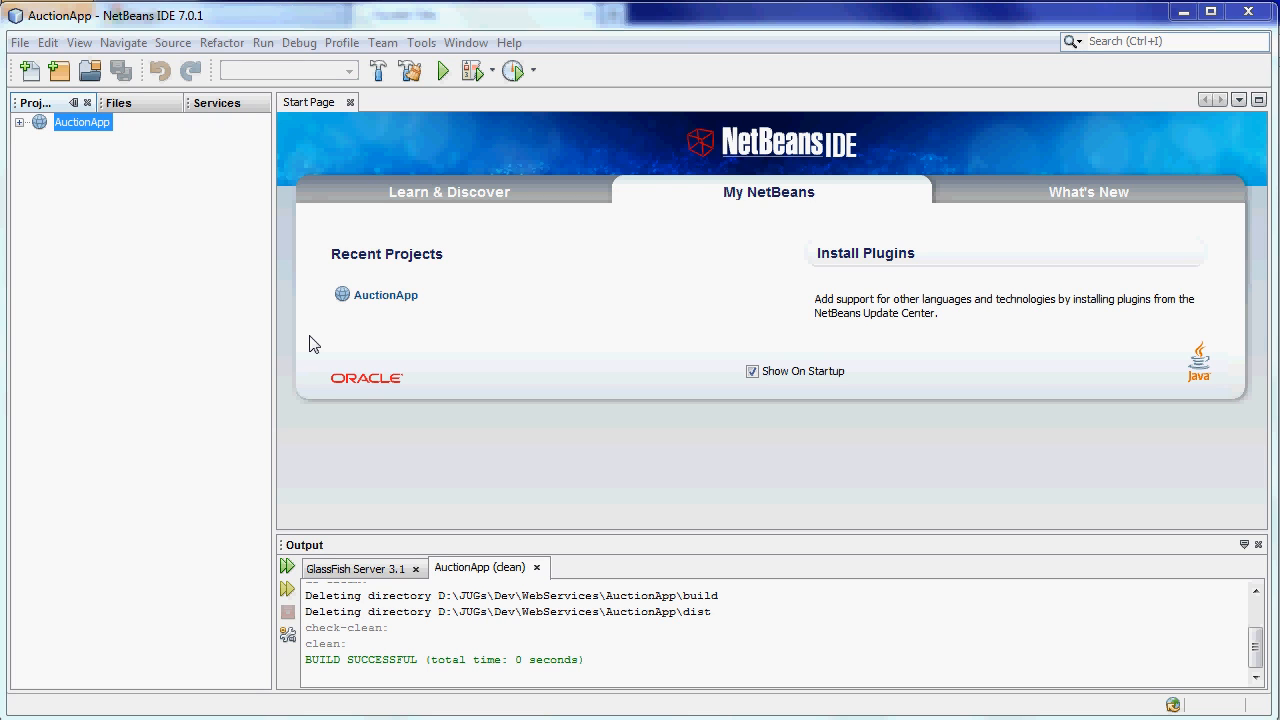
{"action": "left_click", "coordinate": [19, 122]}
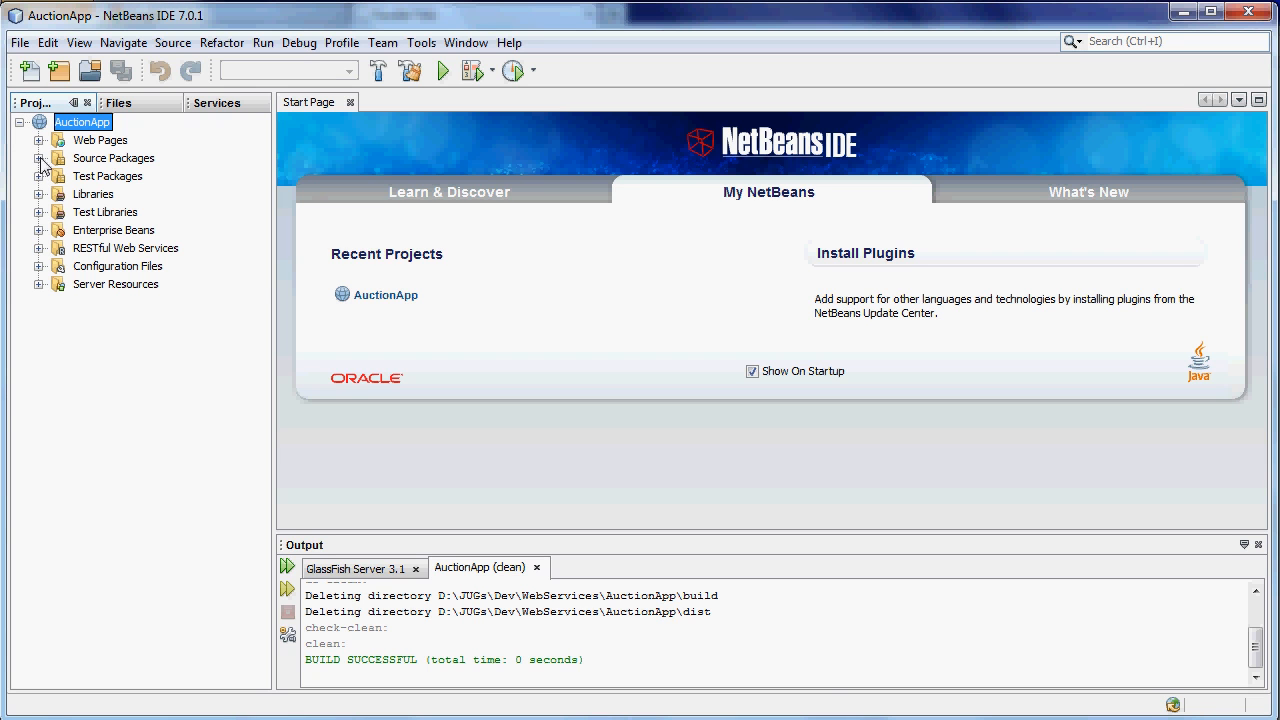
{"action": "left_click", "coordinate": [39, 158]}
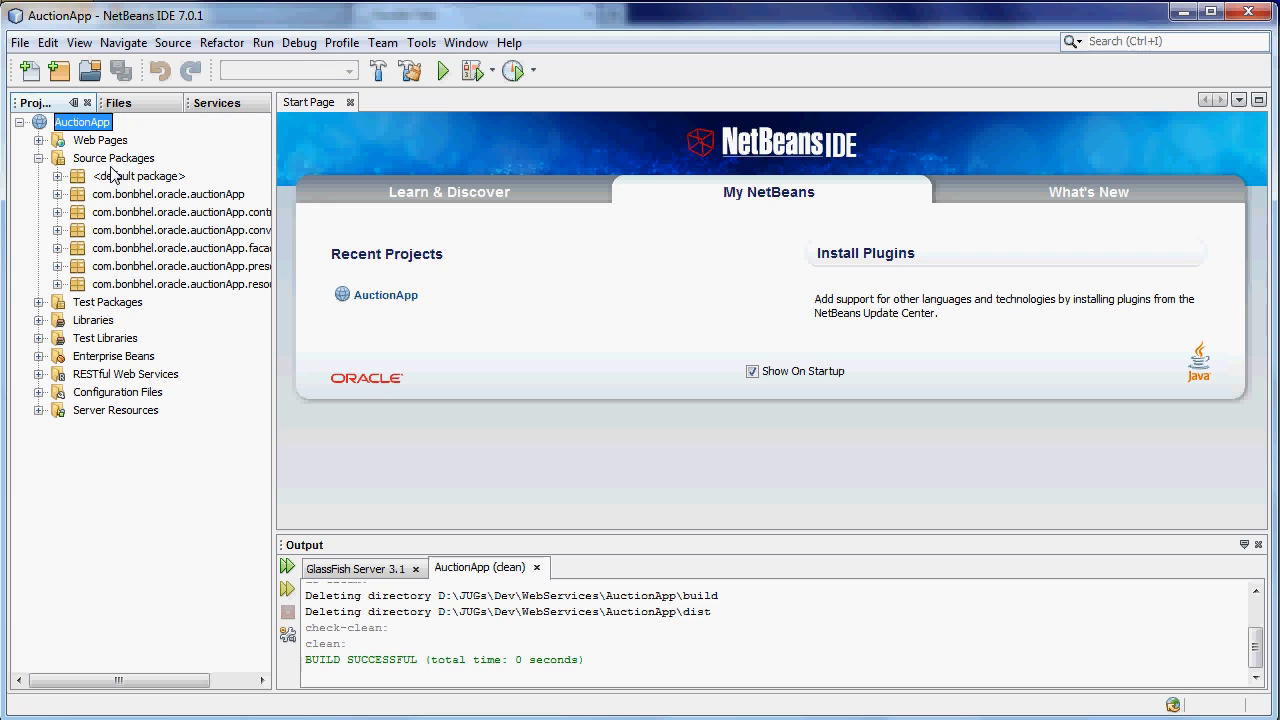
{"action": "left_click", "coordinate": [58, 284]}
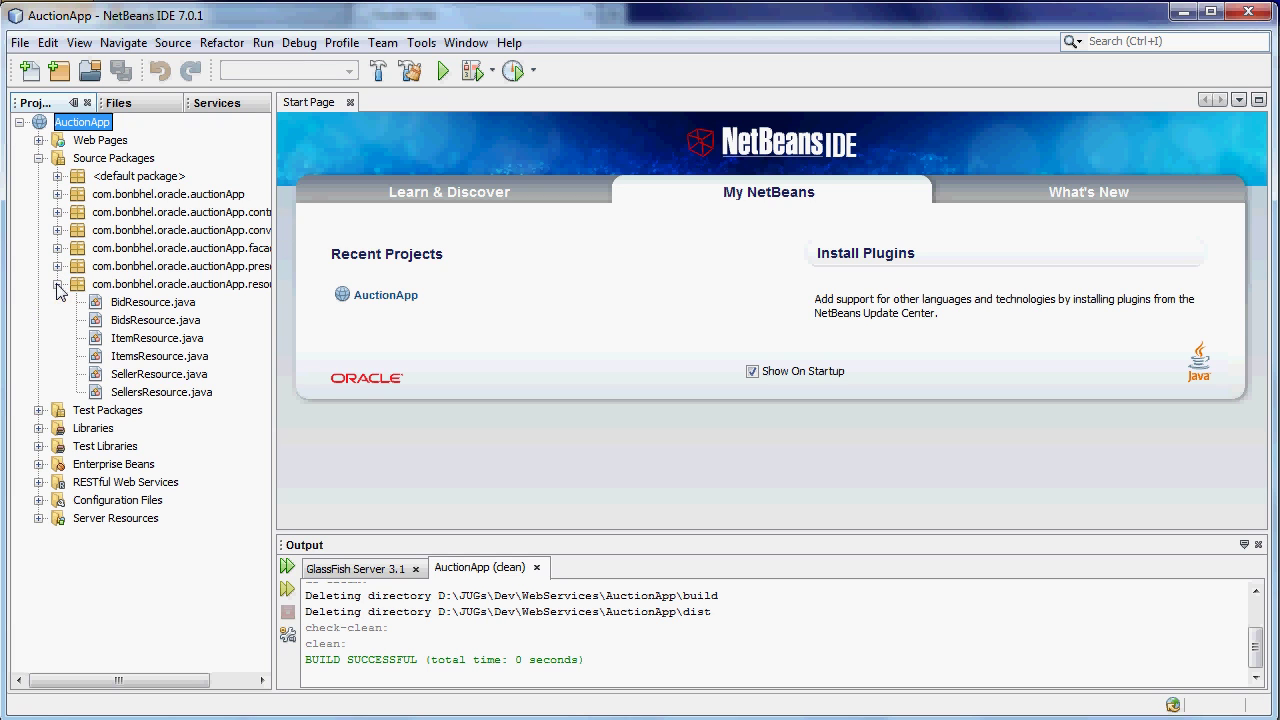
{"action": "double_click", "coordinate": [159, 374]}
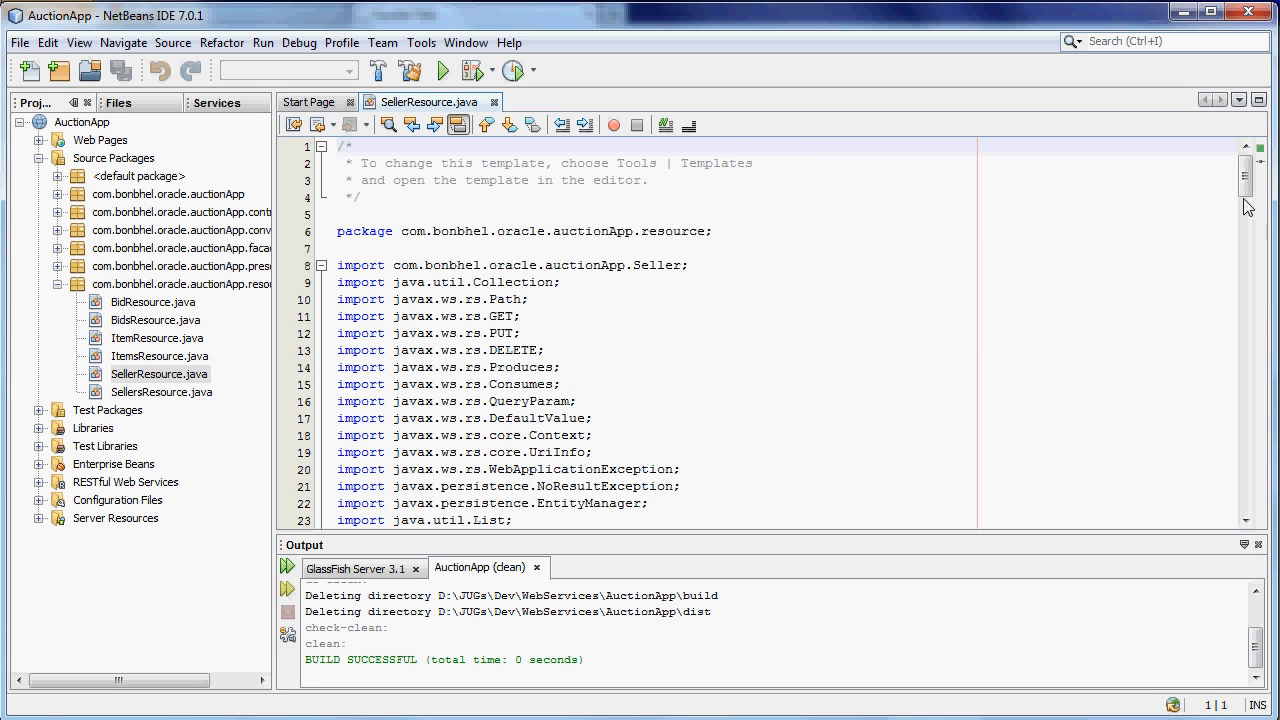
{"action": "left_click_drag", "start_coordinate": [1246, 178], "coordinate": [1241, 290]}
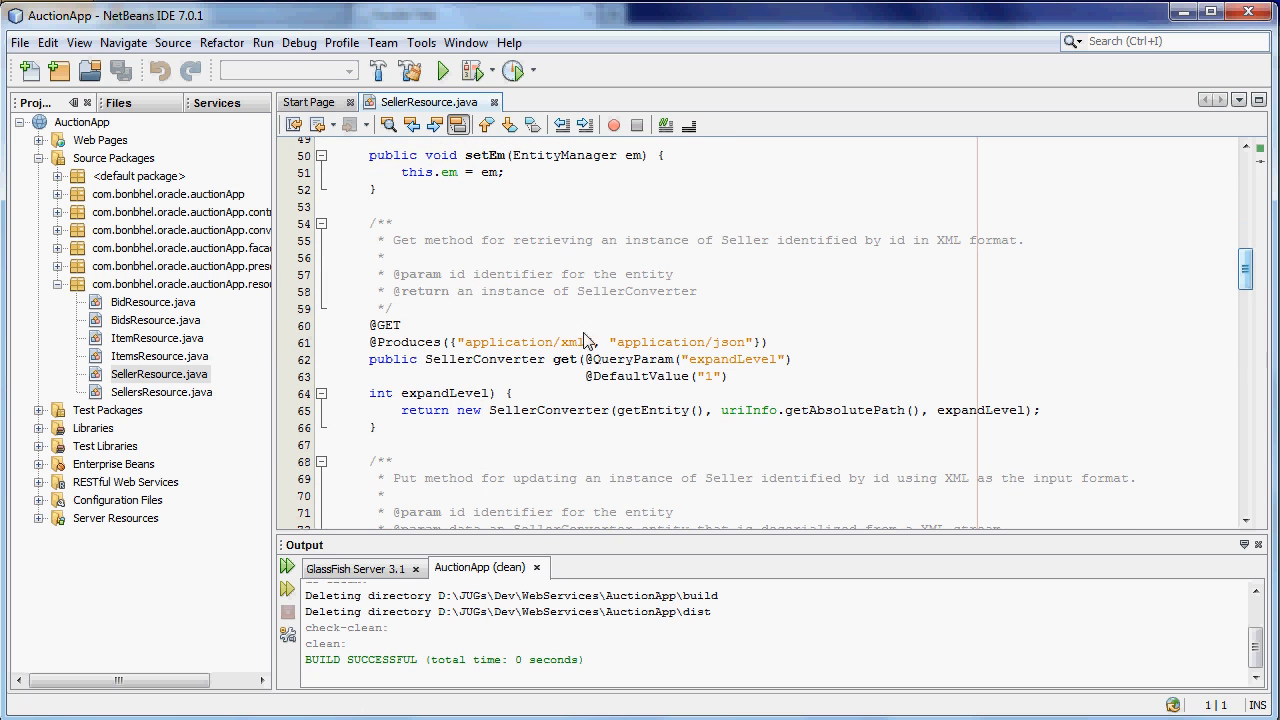
{"action": "left_click", "coordinate": [603, 343]}
{"action": "key", "text": "shift+Left"}
{"action": "key", "text": "shift+Left"}
{"action": "key", "text": "shift+Left"}
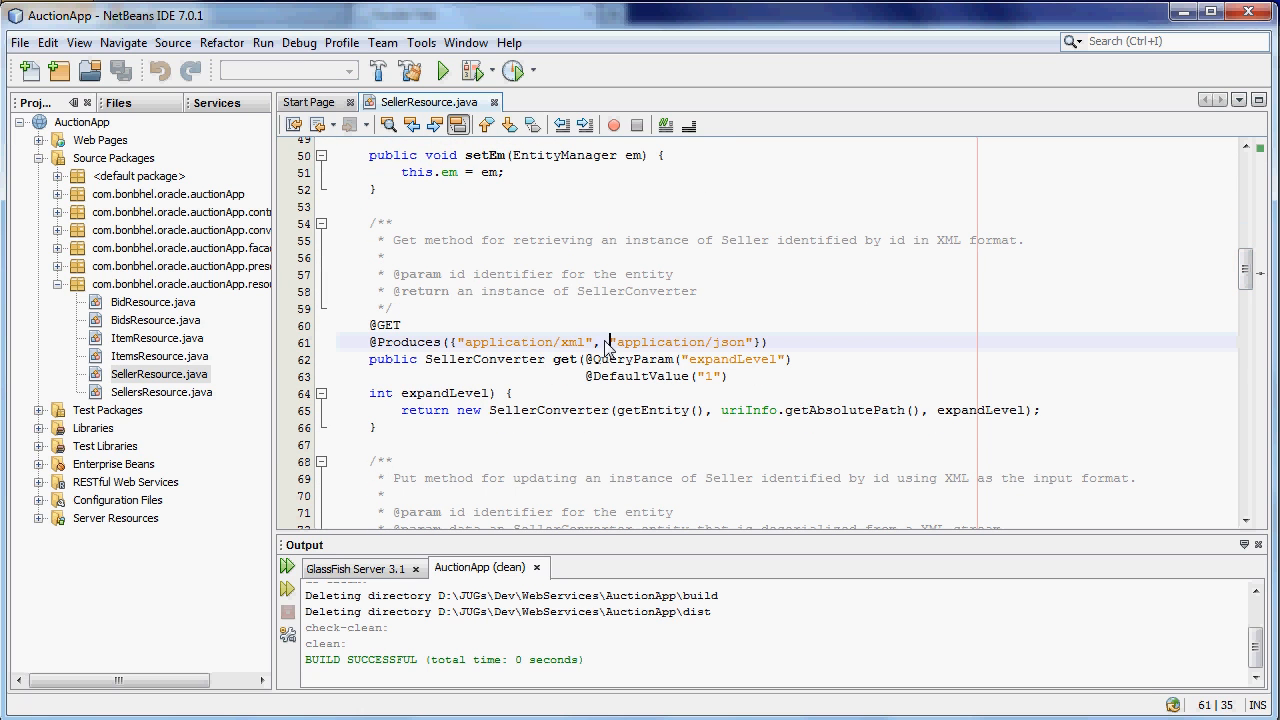
{"action": "key", "text": "shift+Right"}
{"action": "key", "text": "shift+Right"}
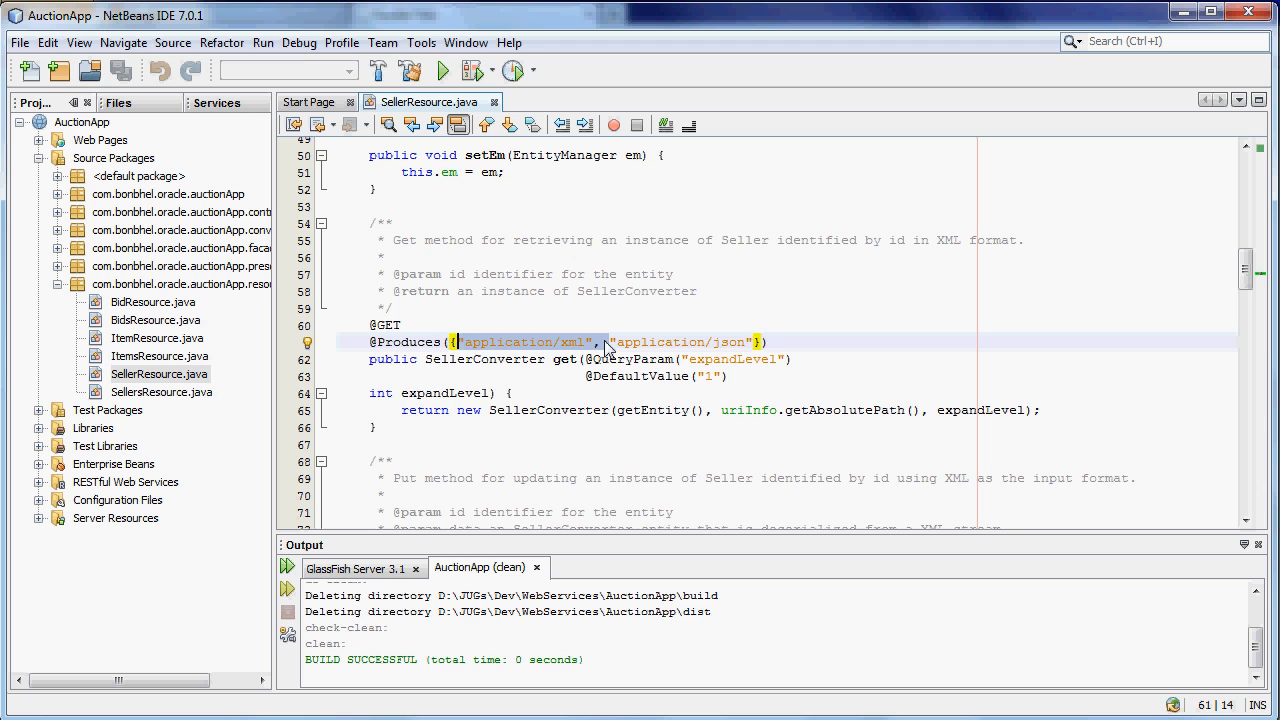
{"action": "key", "text": "Delete"}
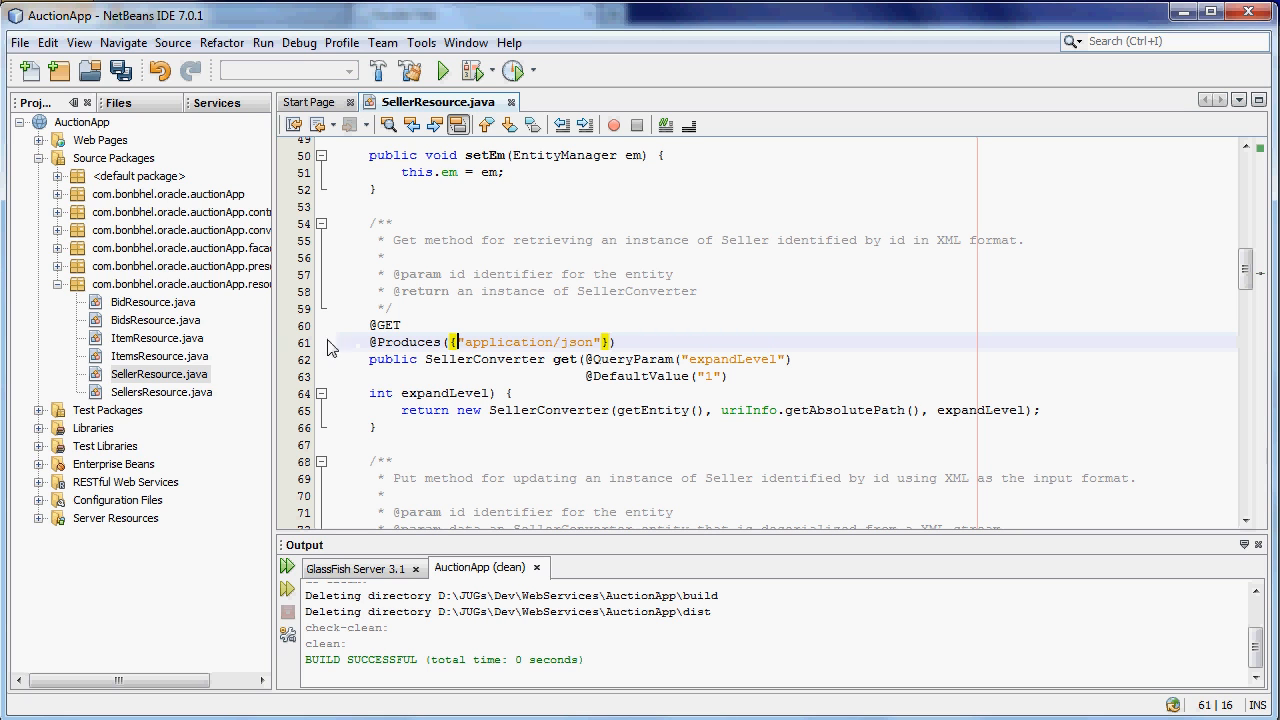
{"action": "left_click", "coordinate": [198, 392]}
{"action": "double_click", "coordinate": [198, 392]}
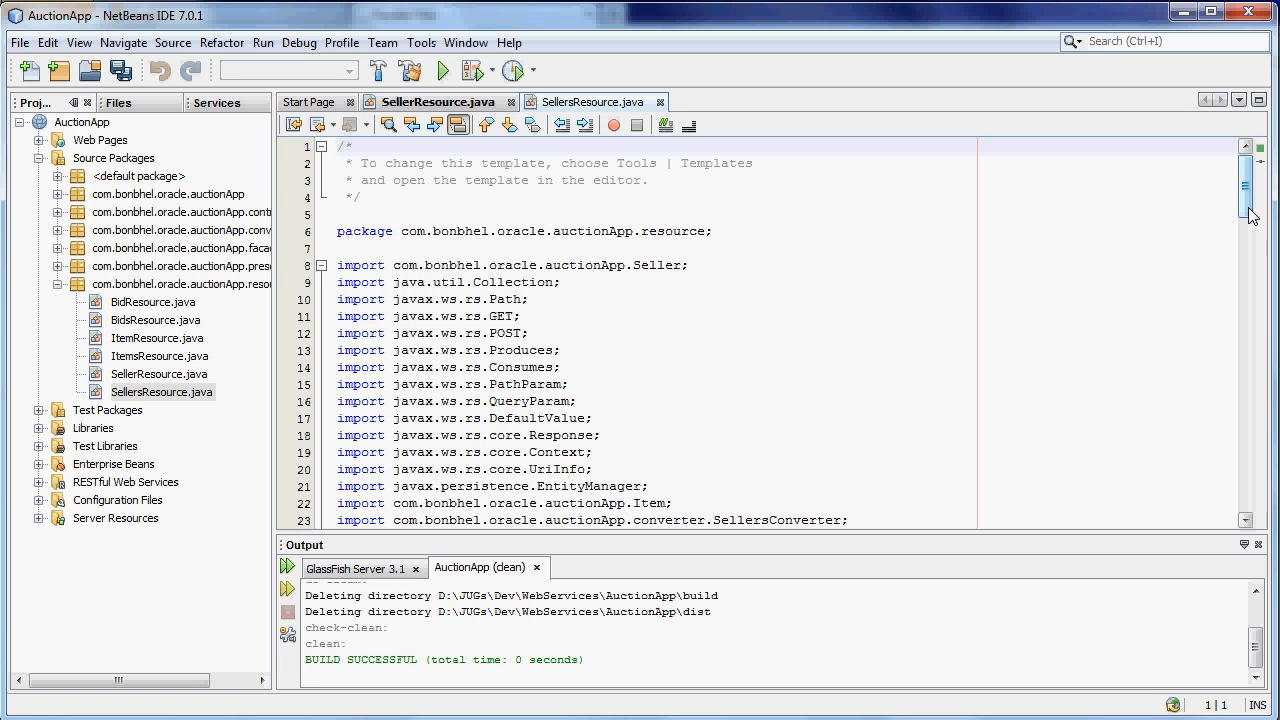
{"action": "left_click_drag", "start_coordinate": [1255, 190], "coordinate": [1249, 325]}
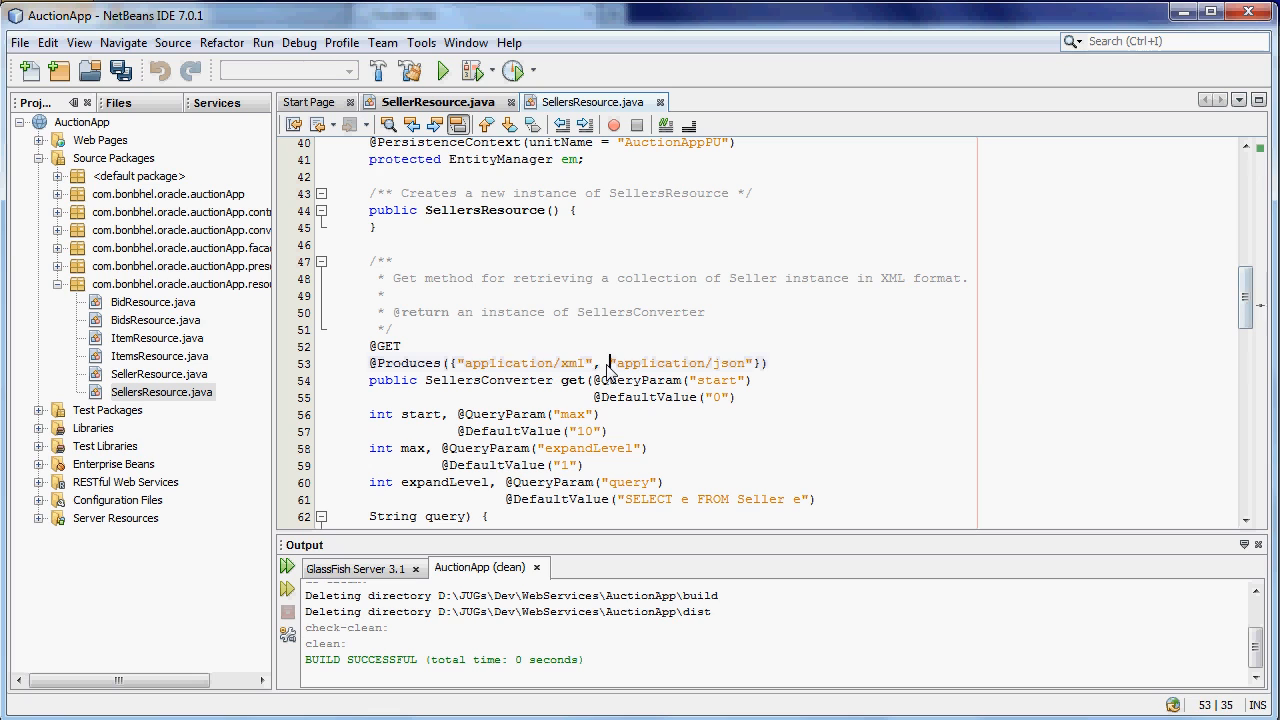
{"action": "left_click_drag", "start_coordinate": [608, 363], "coordinate": [548, 363]}
{"action": "key", "text": "shift+Left"}
{"action": "key", "text": "shift+Left"}
{"action": "key", "text": "shift+Left"}
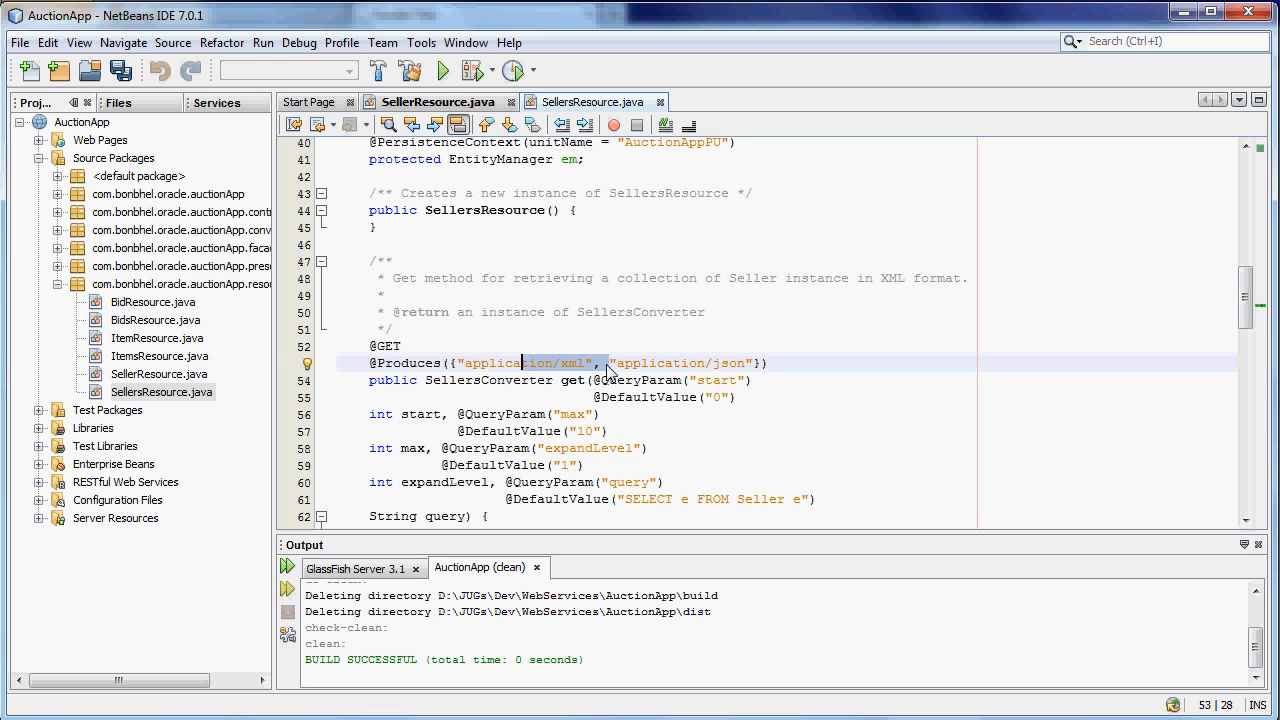
{"action": "key", "text": "shift+Left"}
{"action": "key", "text": "shift+Left"}
{"action": "key", "text": "shift+Left"}
{"action": "key", "text": "shift+Left"}
{"action": "key", "text": "shift+Left"}
{"action": "key", "text": "shift+Left"}
{"action": "key", "text": "shift+Left"}
{"action": "key", "text": "shift+Left"}
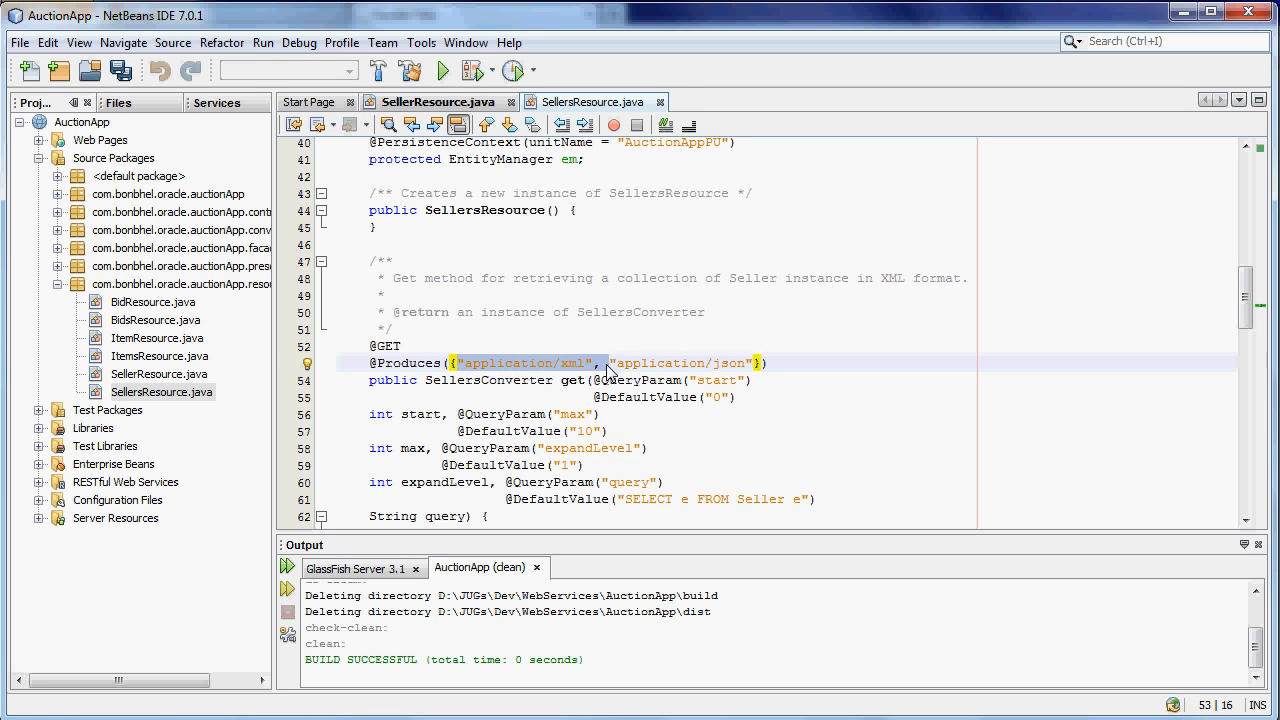
{"action": "key", "text": "Delete"}
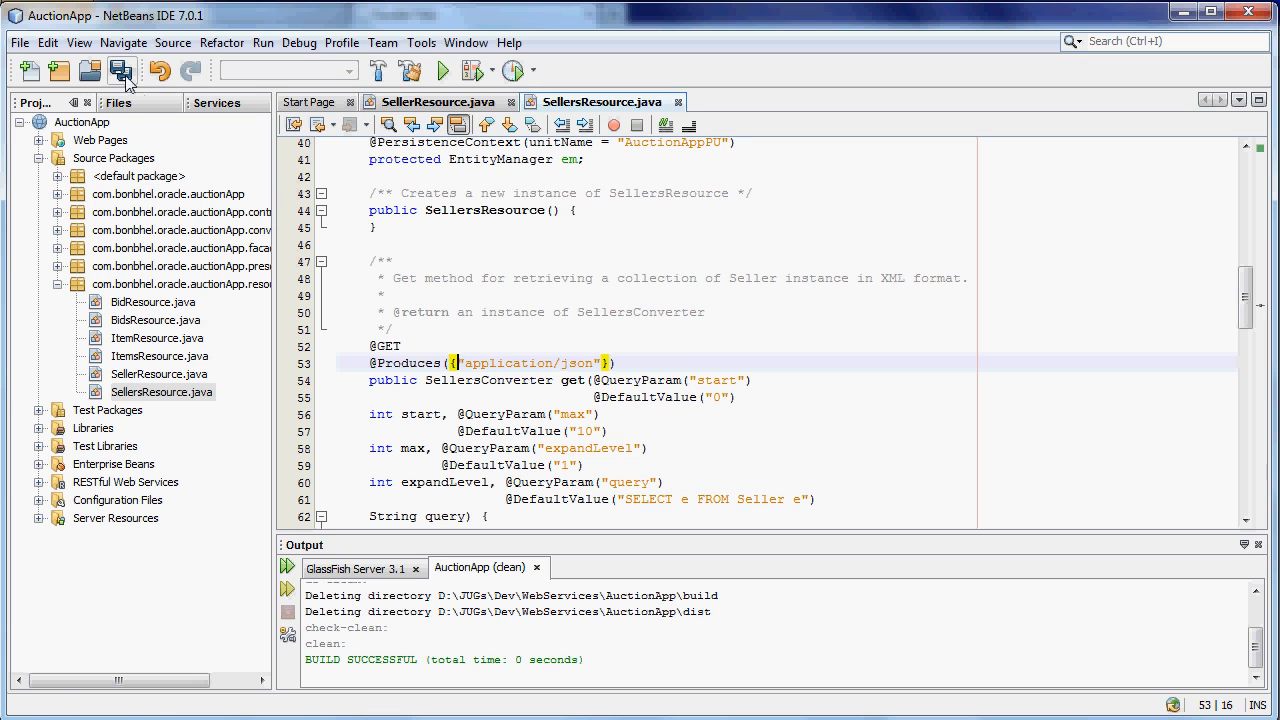
{"action": "left_click", "coordinate": [121, 70]}
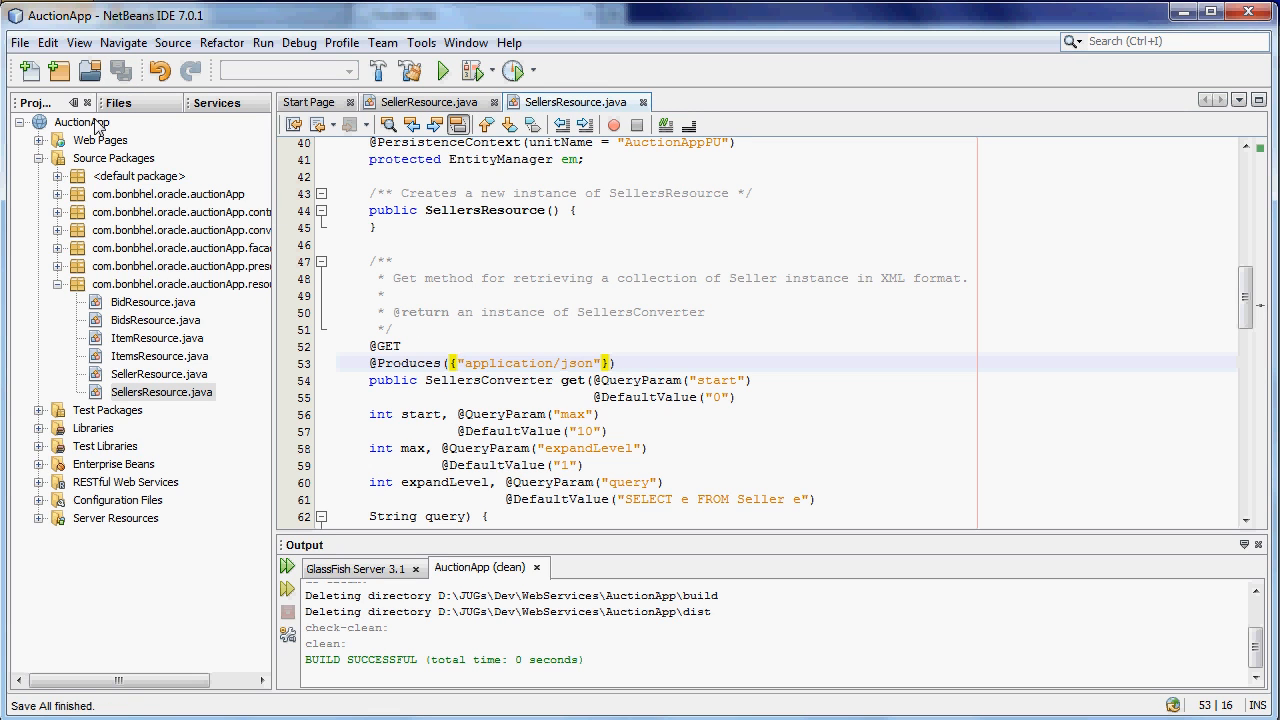
Run the AuctionApp project from its context menu and dismiss the Output panel
{"action": "right_click", "coordinate": [82, 122]}
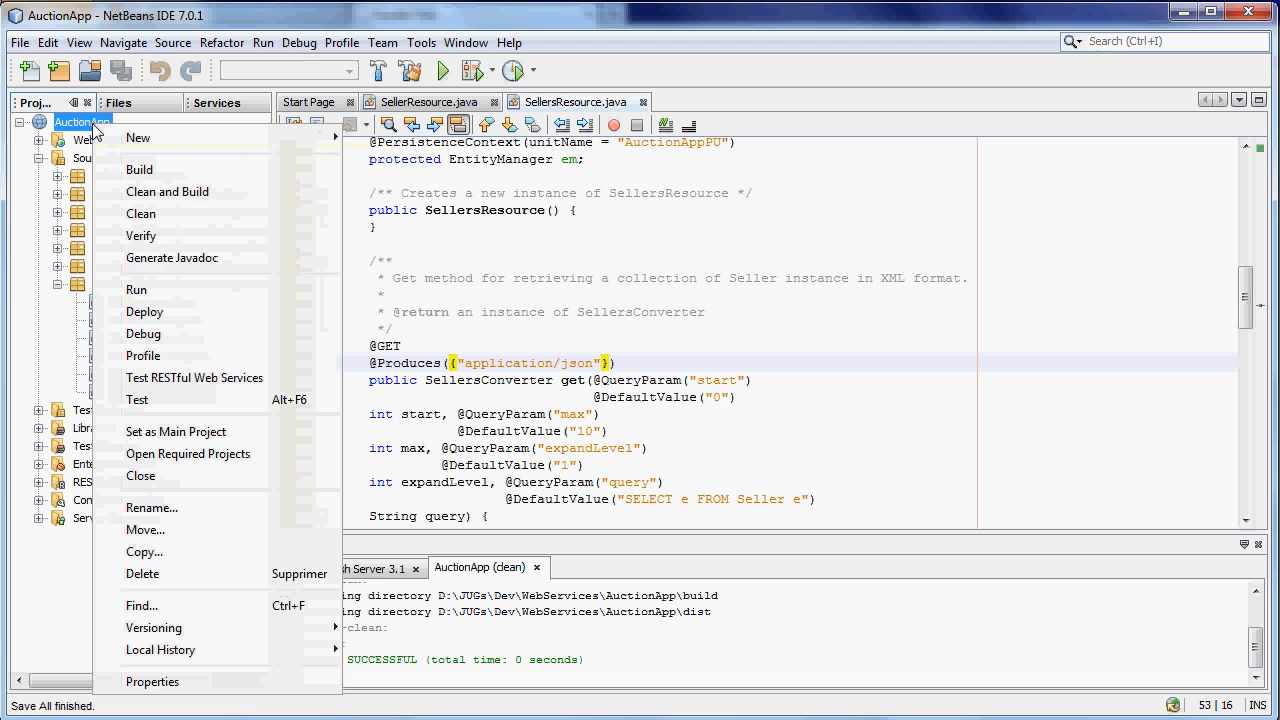
{"action": "left_click", "coordinate": [152, 292]}
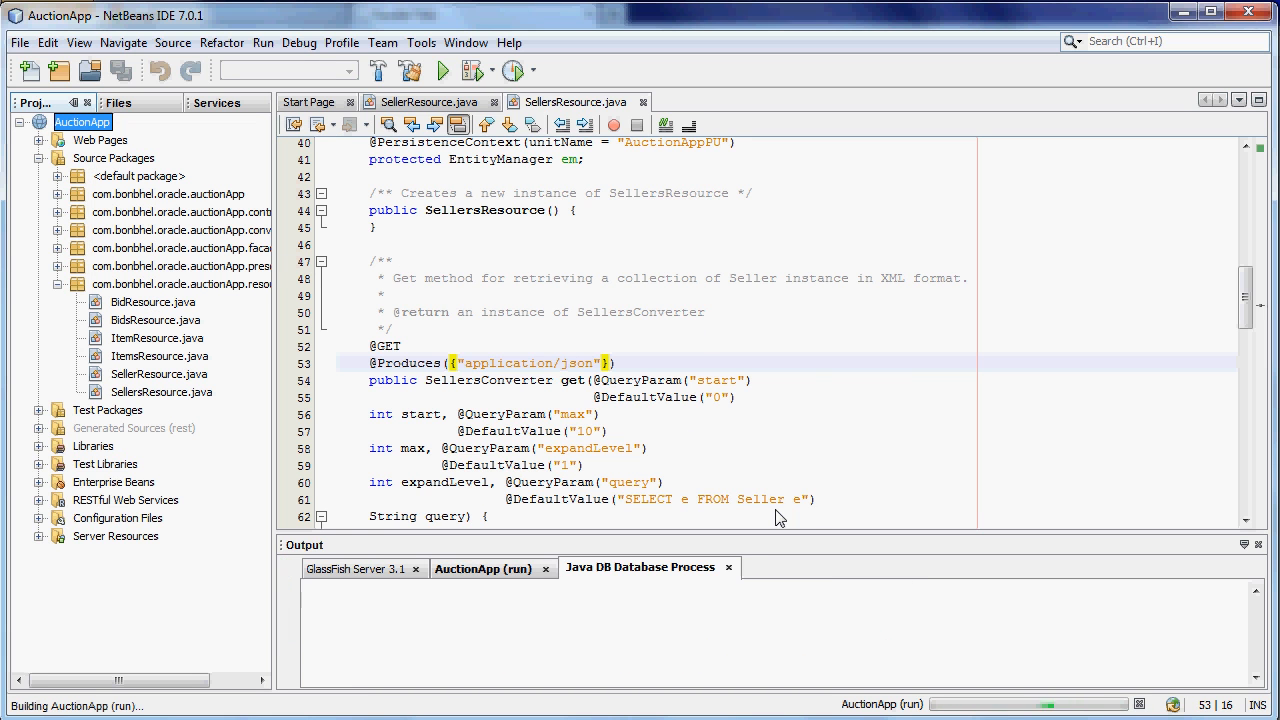
{"action": "left_click", "coordinate": [1258, 545]}
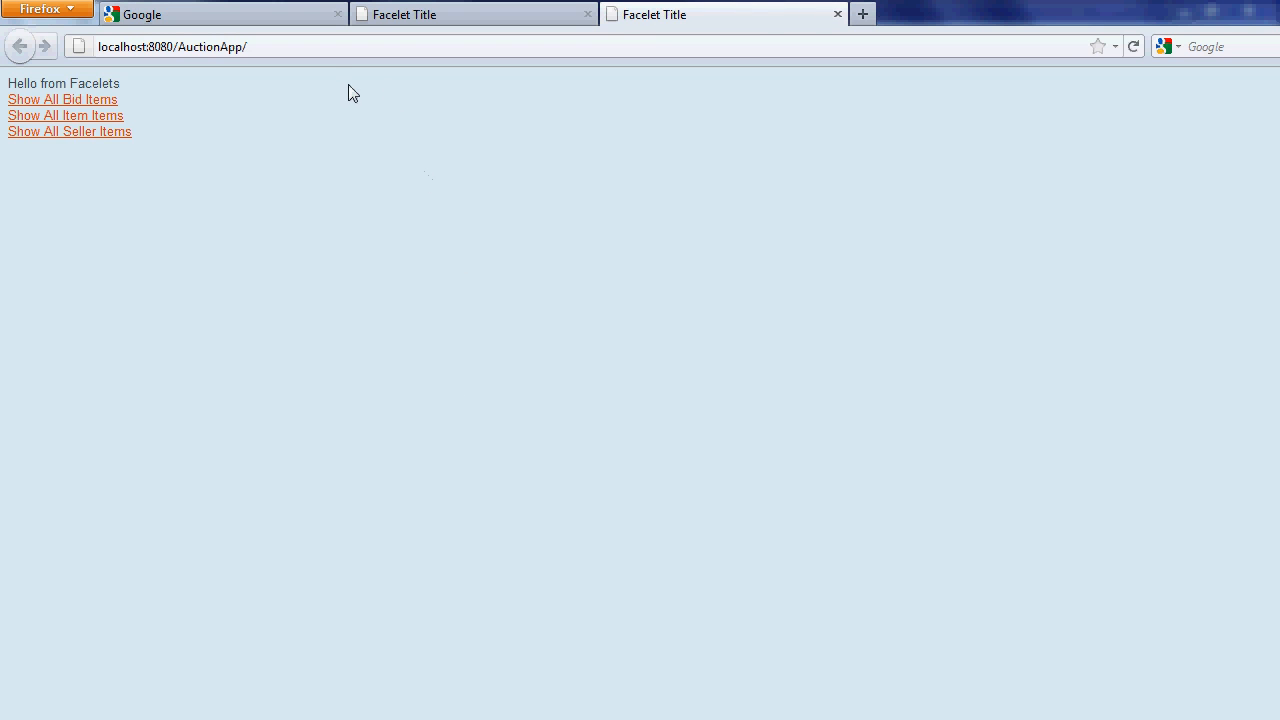
Load localhost:8080/AuctionApp/resources/sellers/2 in the address bar
{"action": "left_click", "coordinate": [342, 51]}
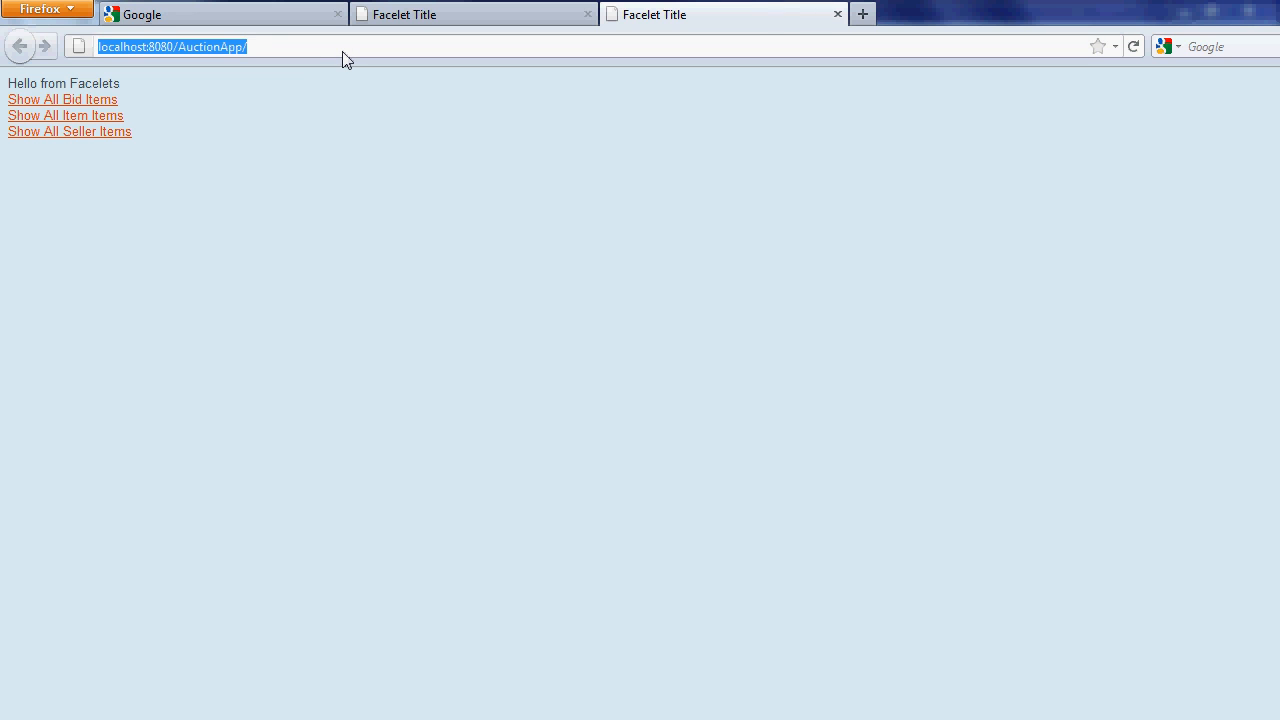
{"action": "left_click", "coordinate": [342, 51]}
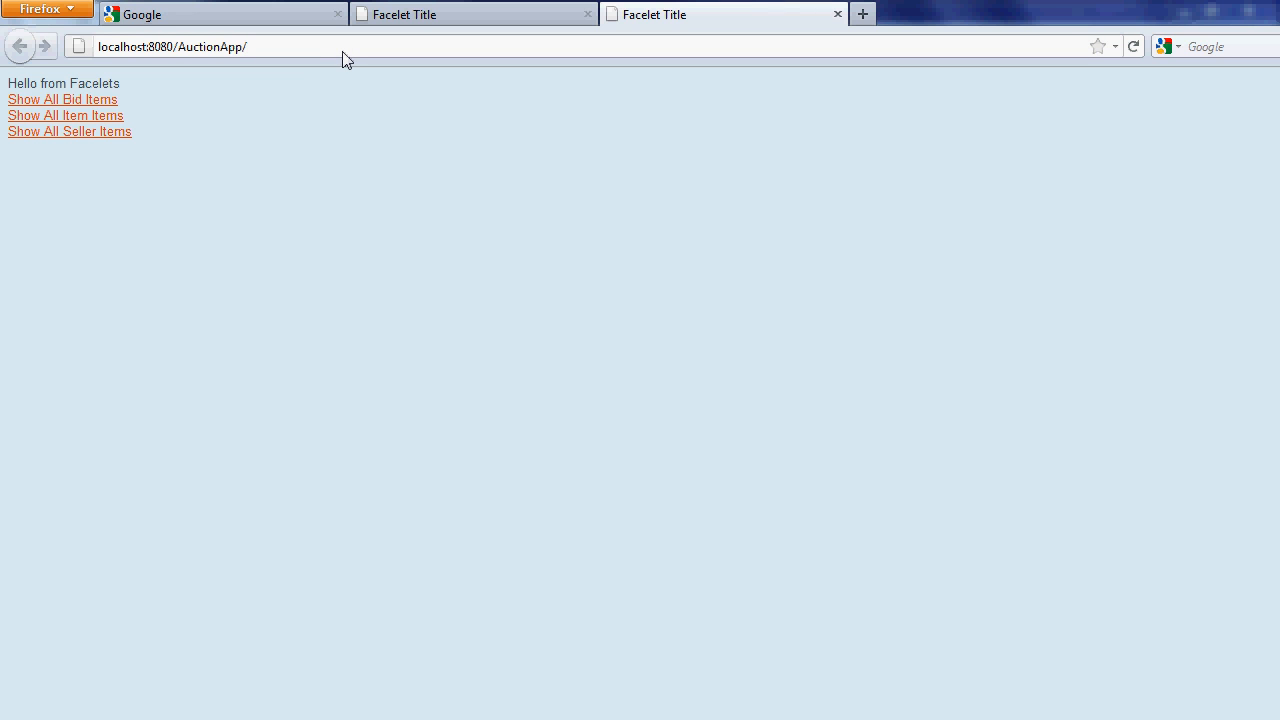
{"action": "type", "text": "re"}
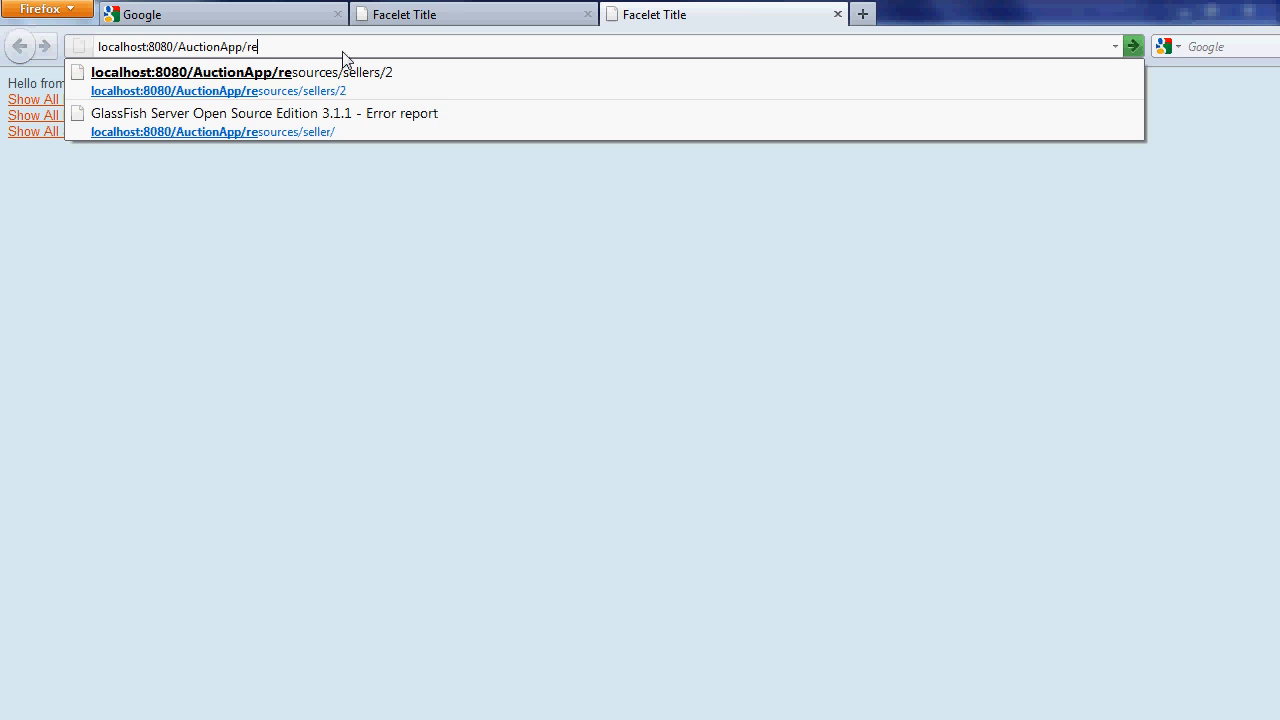
{"action": "key", "text": "Down"}
{"action": "key", "text": "Return"}
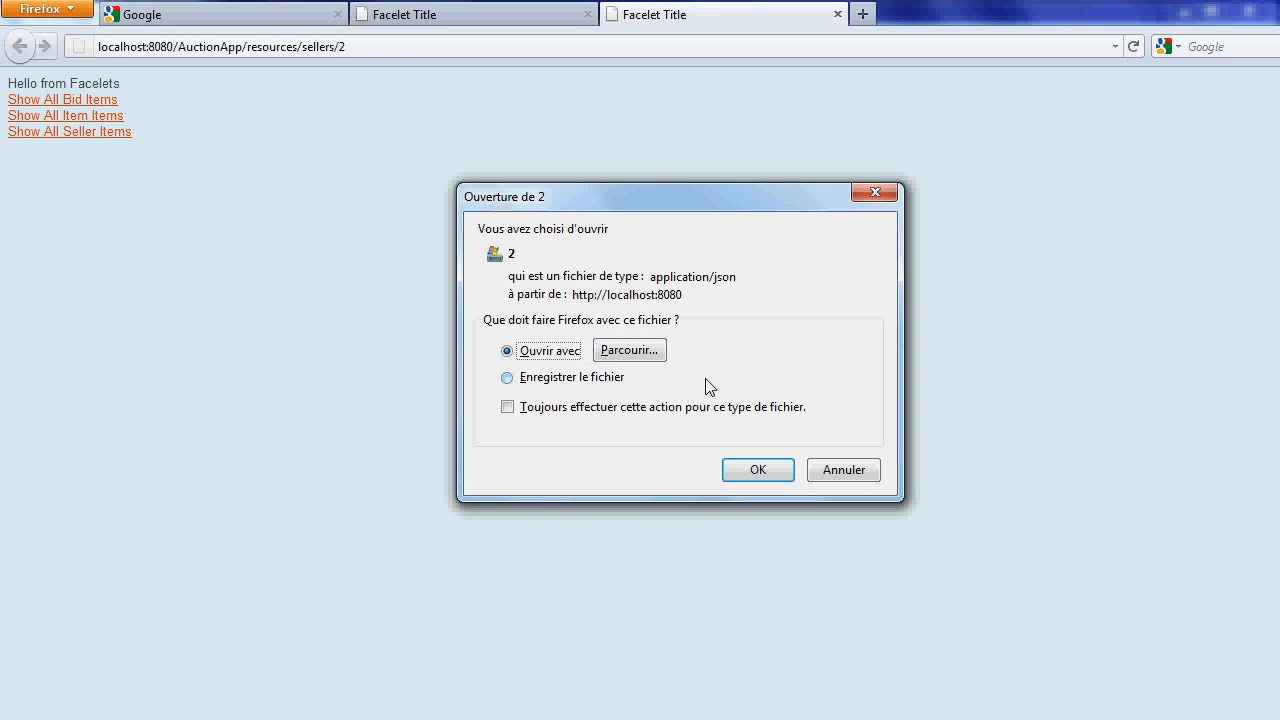
Choose Bloc-notes as the application to open the returned JSON file
{"action": "left_click", "coordinate": [656, 354]}
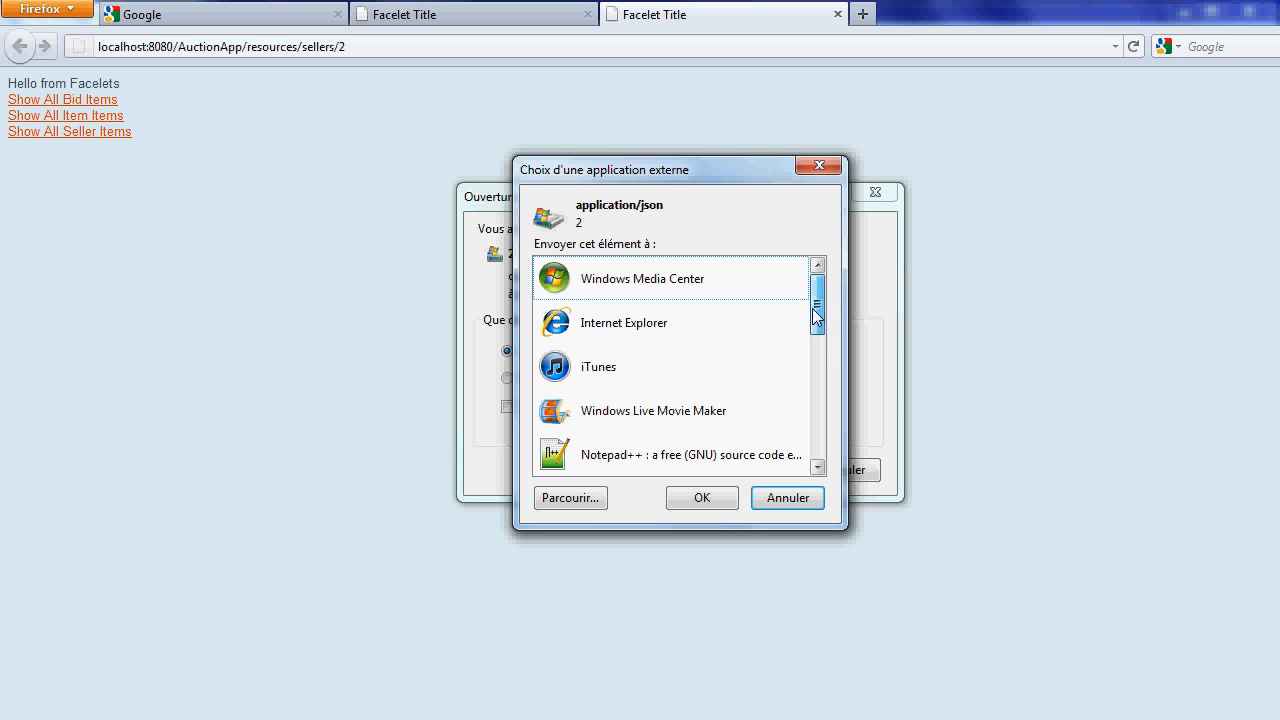
{"action": "left_click_drag", "start_coordinate": [815, 304], "coordinate": [816, 340]}
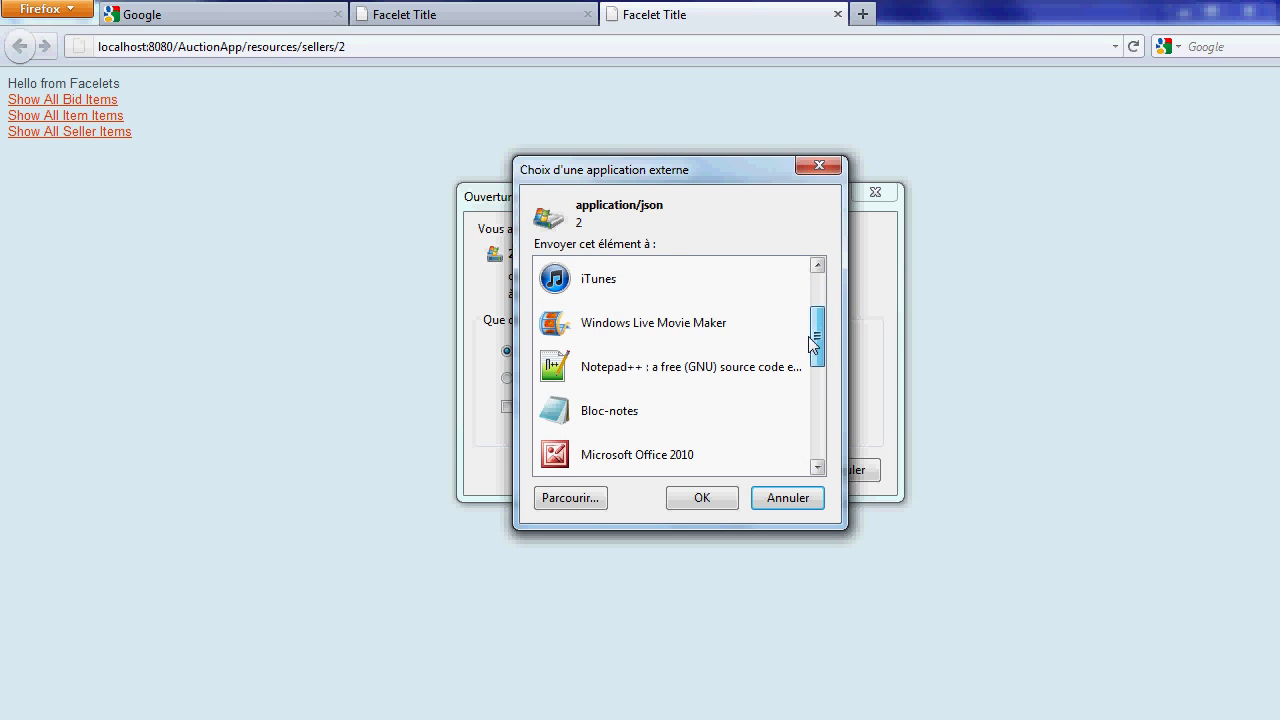
{"action": "double_click", "coordinate": [609, 406]}
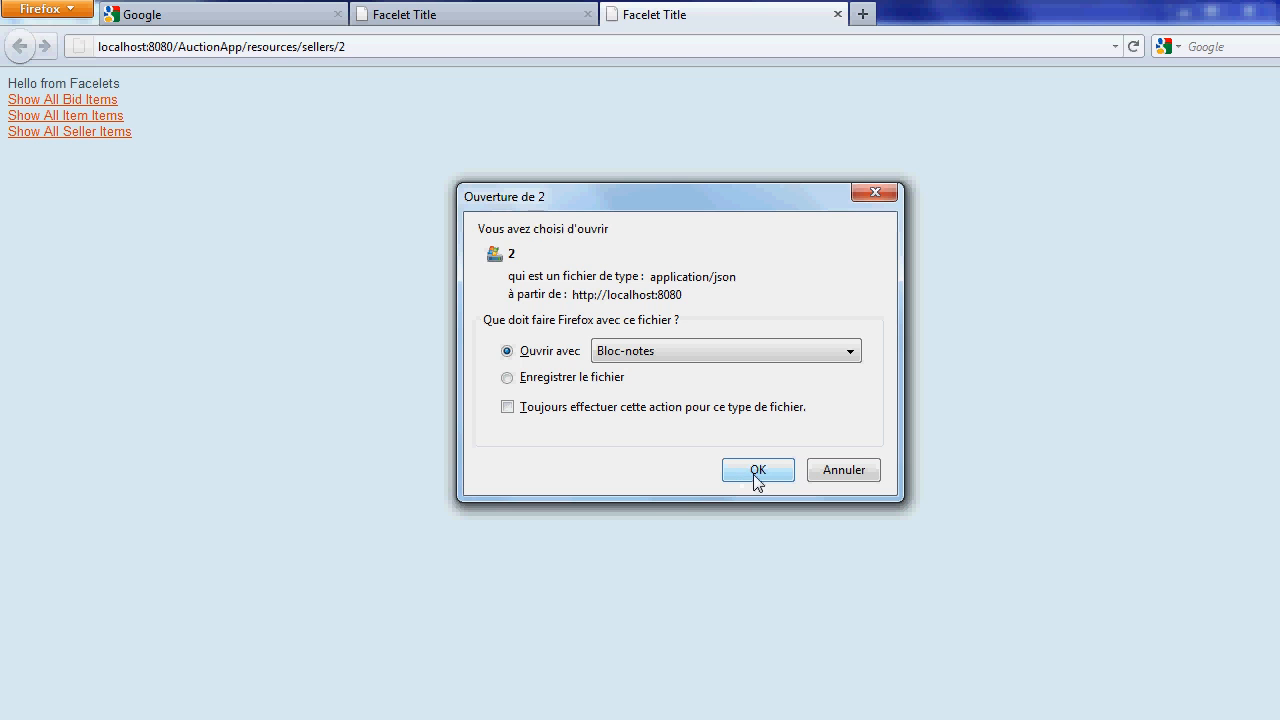
{"action": "left_click", "coordinate": [757, 470]}
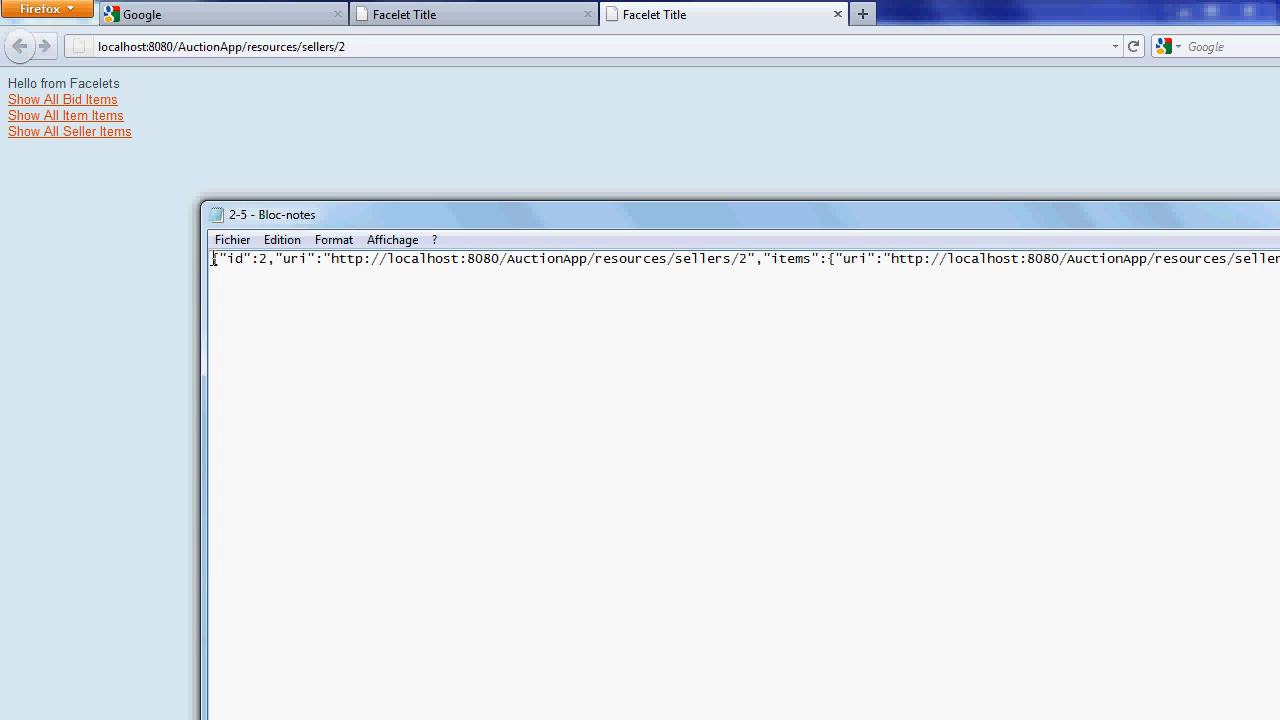
Read the seller 2 JSON with its lastName and firstName fields, then close Notepad
{"action": "left_click_drag", "start_coordinate": [213, 259], "coordinate": [1279, 262]}
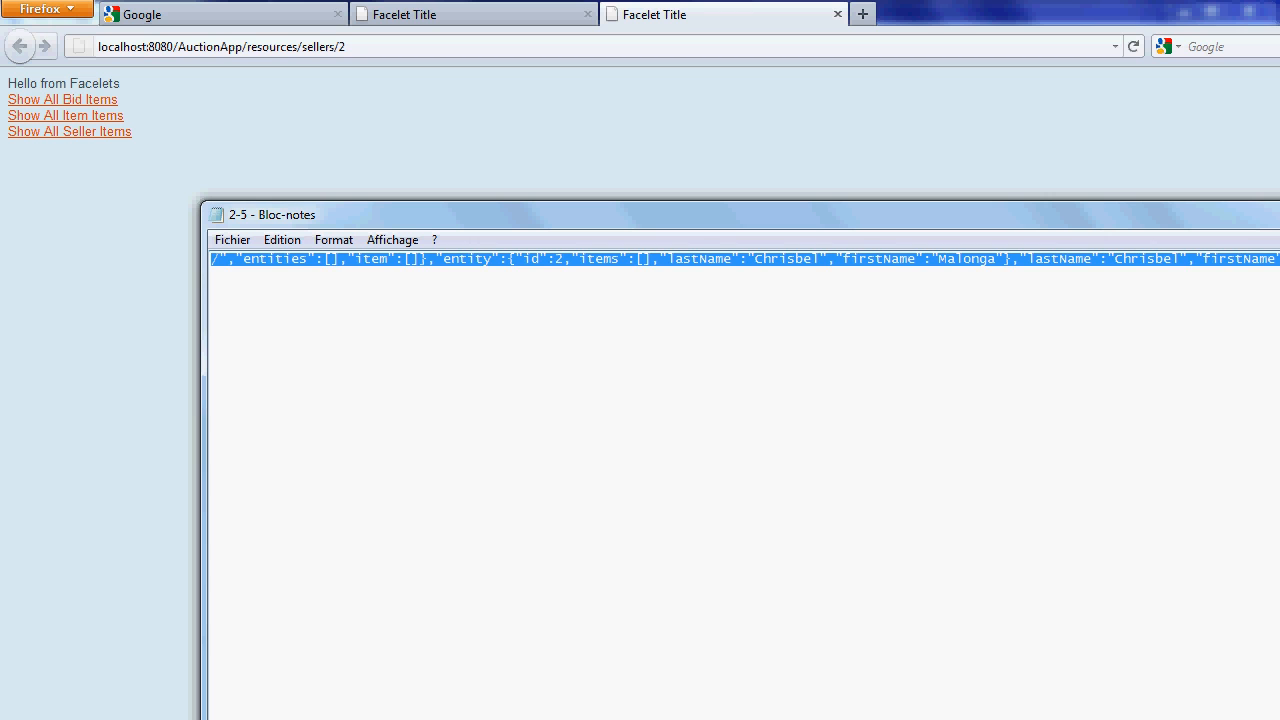
{"action": "scroll", "coordinate": [740, 480], "scroll_direction": "left", "scroll_amount": 5}
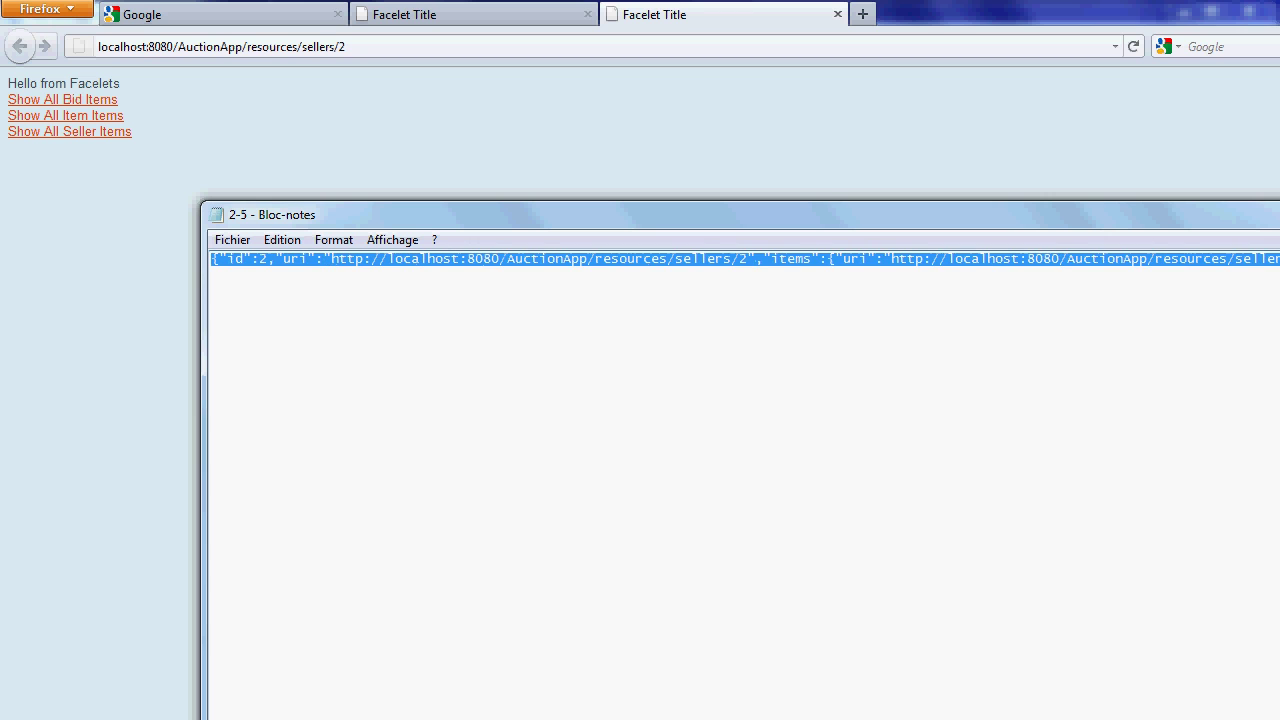
{"action": "left_click", "coordinate": [496, 479]}
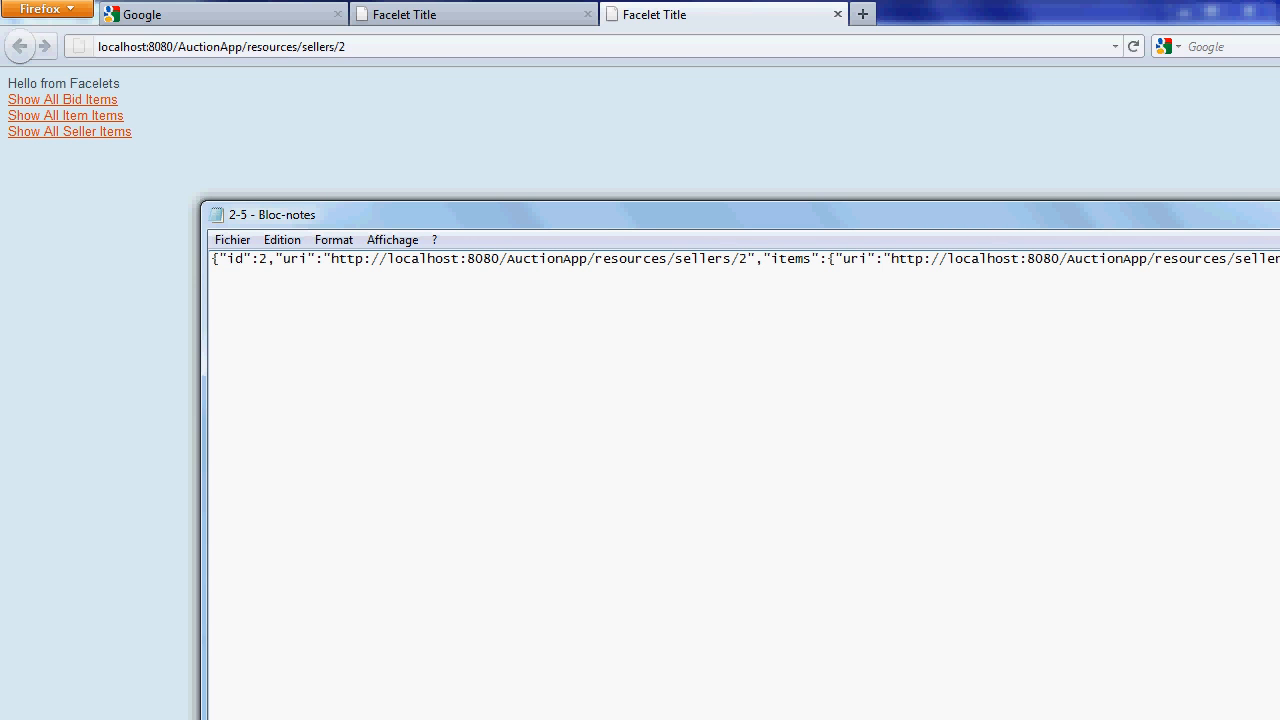
{"action": "key", "text": "alt+F4"}
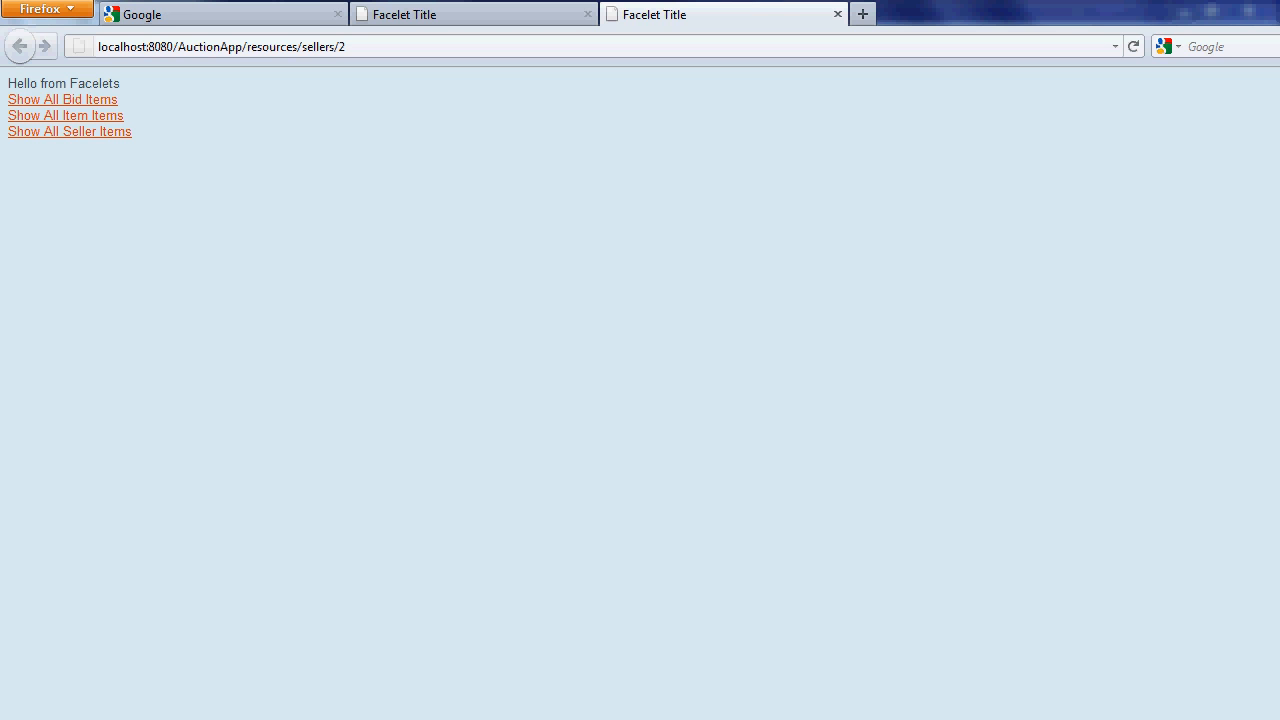
Switch from Firefox back to NetBeans showing SellersResource.java
{"action": "key", "text": "alt+Tab"}
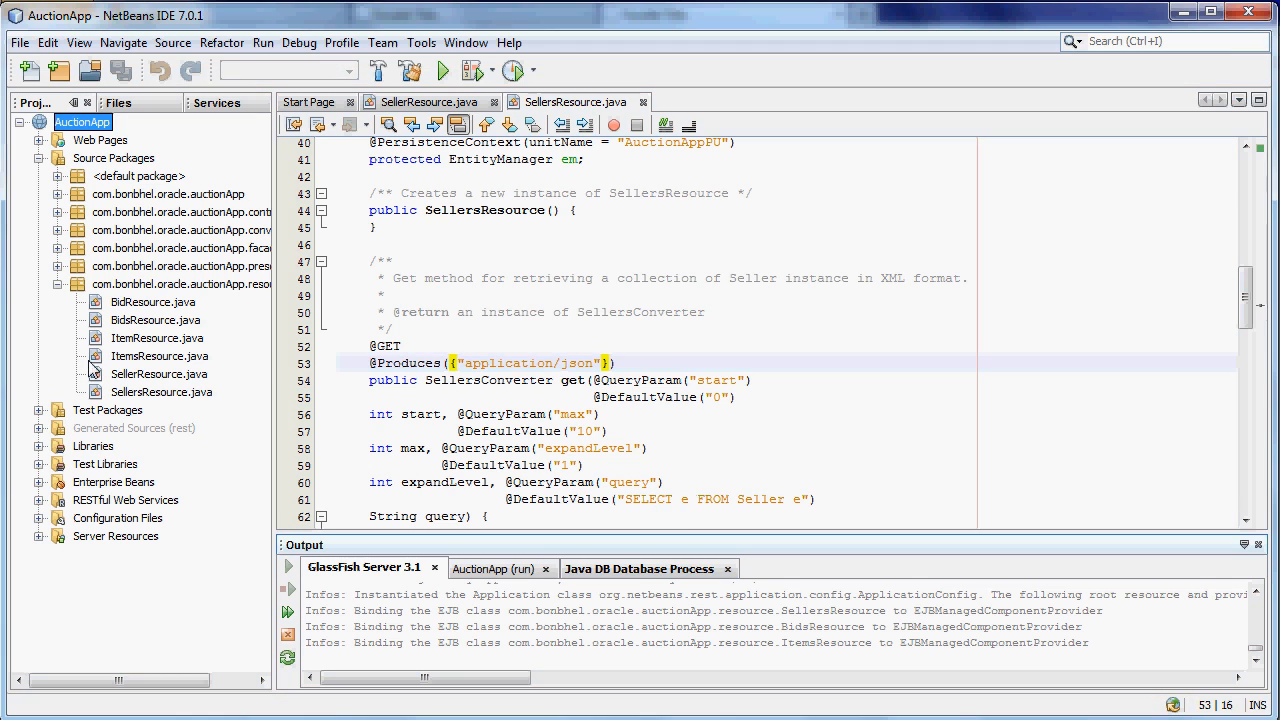
Create HTML file JsonClient in folder jsonUI under Web Pages and finish the wizard
{"action": "right_click", "coordinate": [95, 142]}
{"action": "mouse_move", "coordinate": [135, 155]}
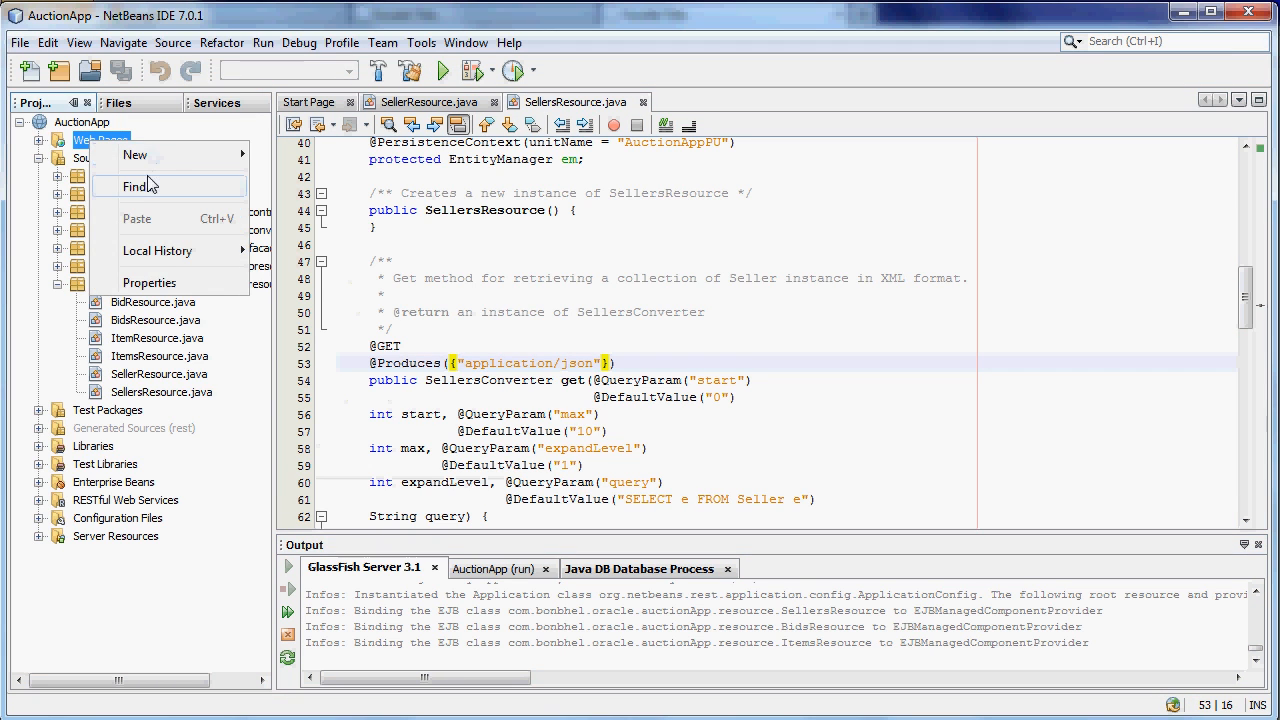
{"action": "left_click", "coordinate": [297, 155]}
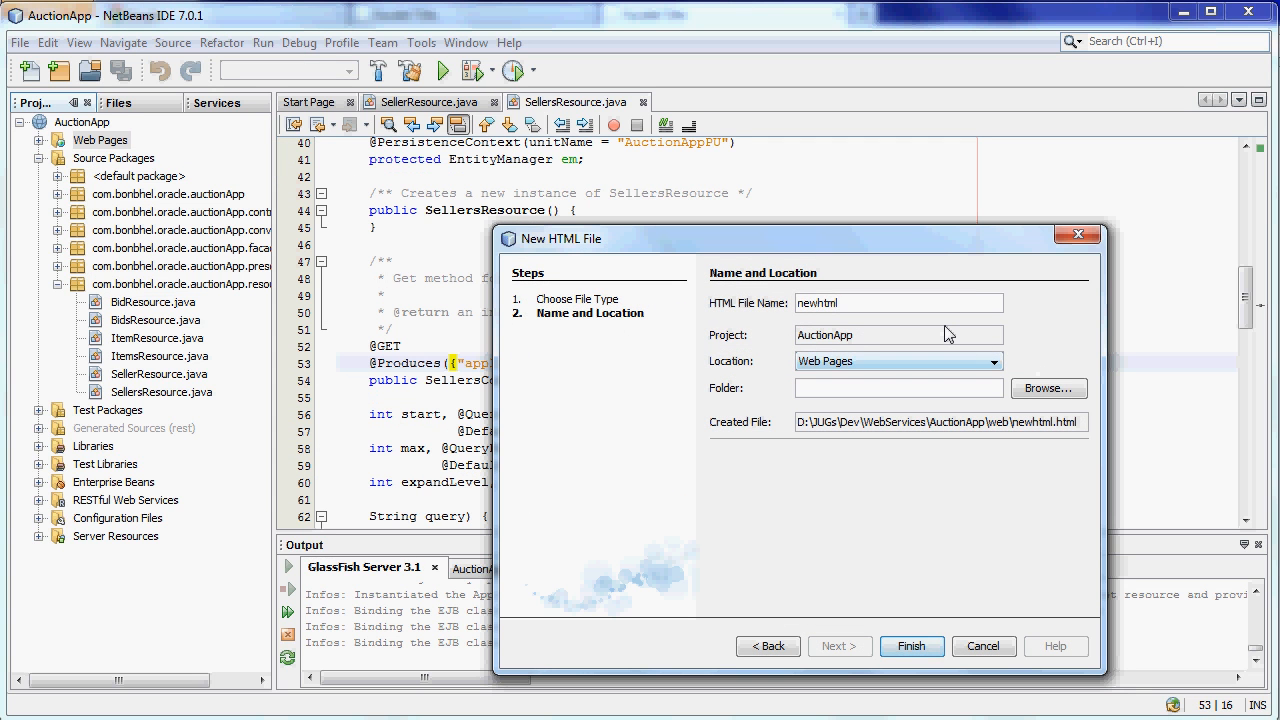
{"action": "key", "text": "BackSpace"}
{"action": "key", "text": "BackSpace"}
{"action": "key", "text": "BackSpace"}
{"action": "key", "text": "BackSpace"}
{"action": "key", "text": "BackSpace"}
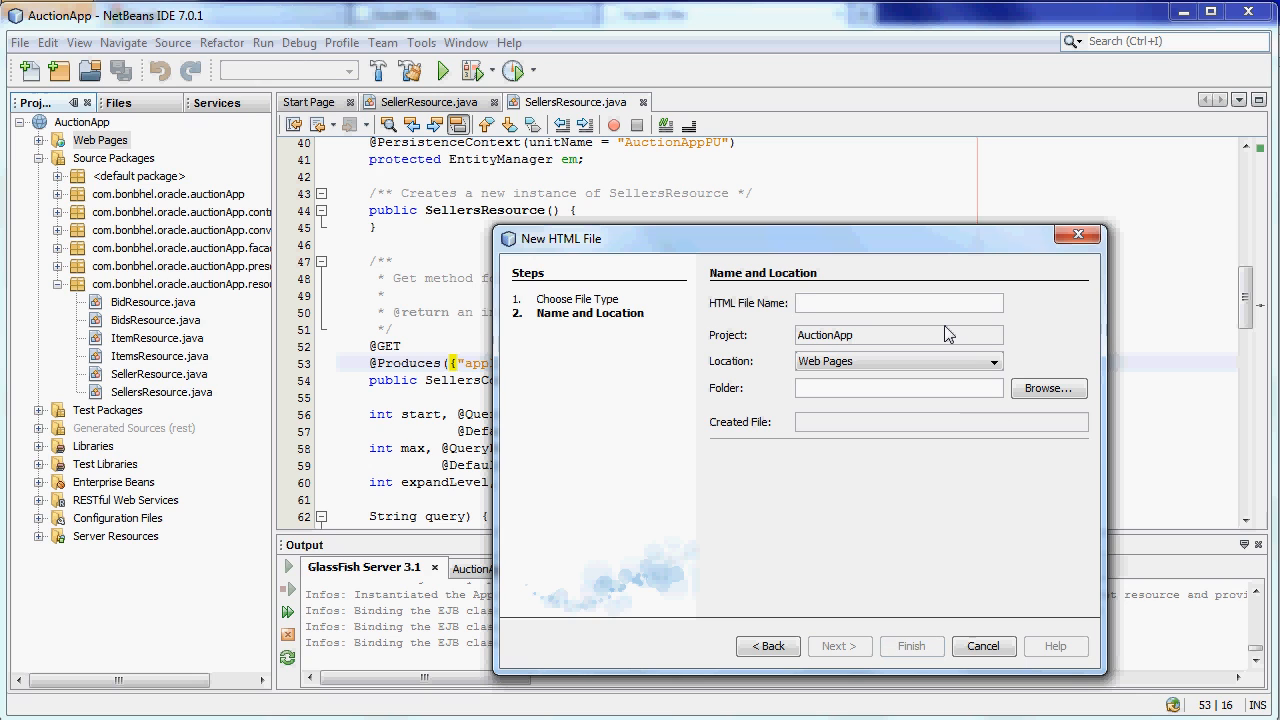
{"action": "type", "text": "Json"}
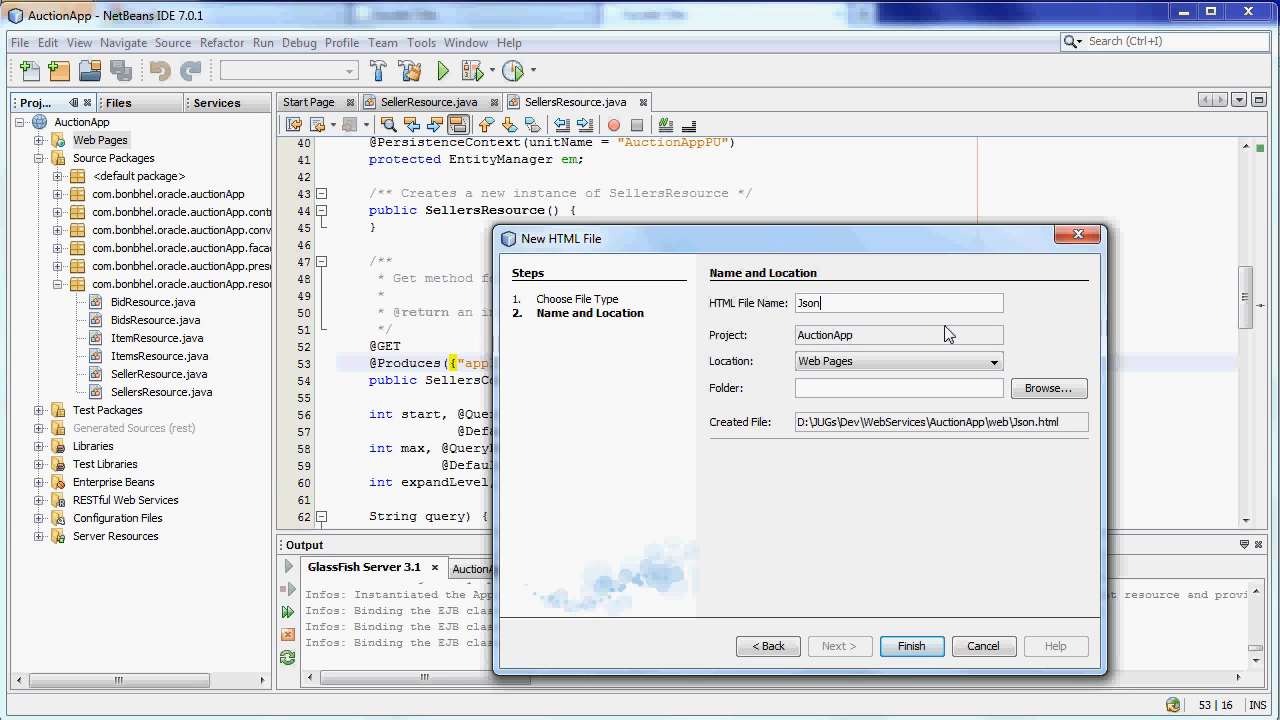
{"action": "type", "text": "Client"}
{"action": "left_click", "coordinate": [905, 389]}
{"action": "type", "text": "jso"}
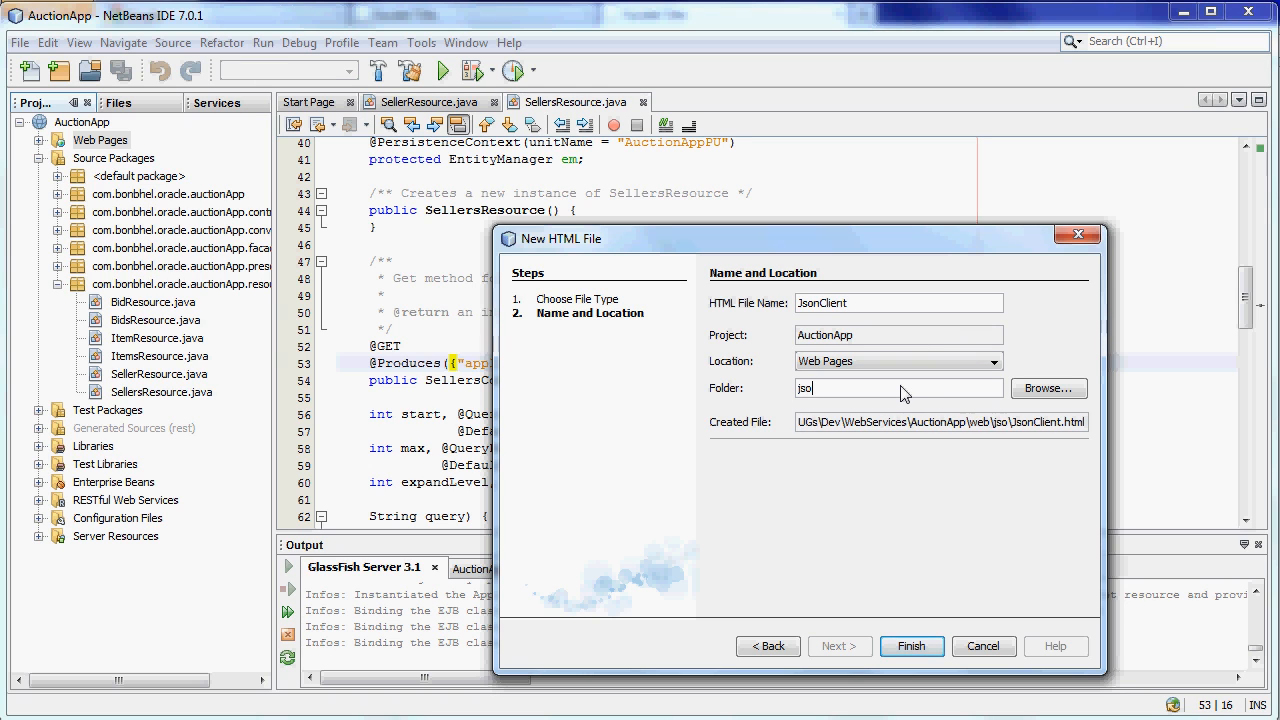
{"action": "type", "text": "nUI"}
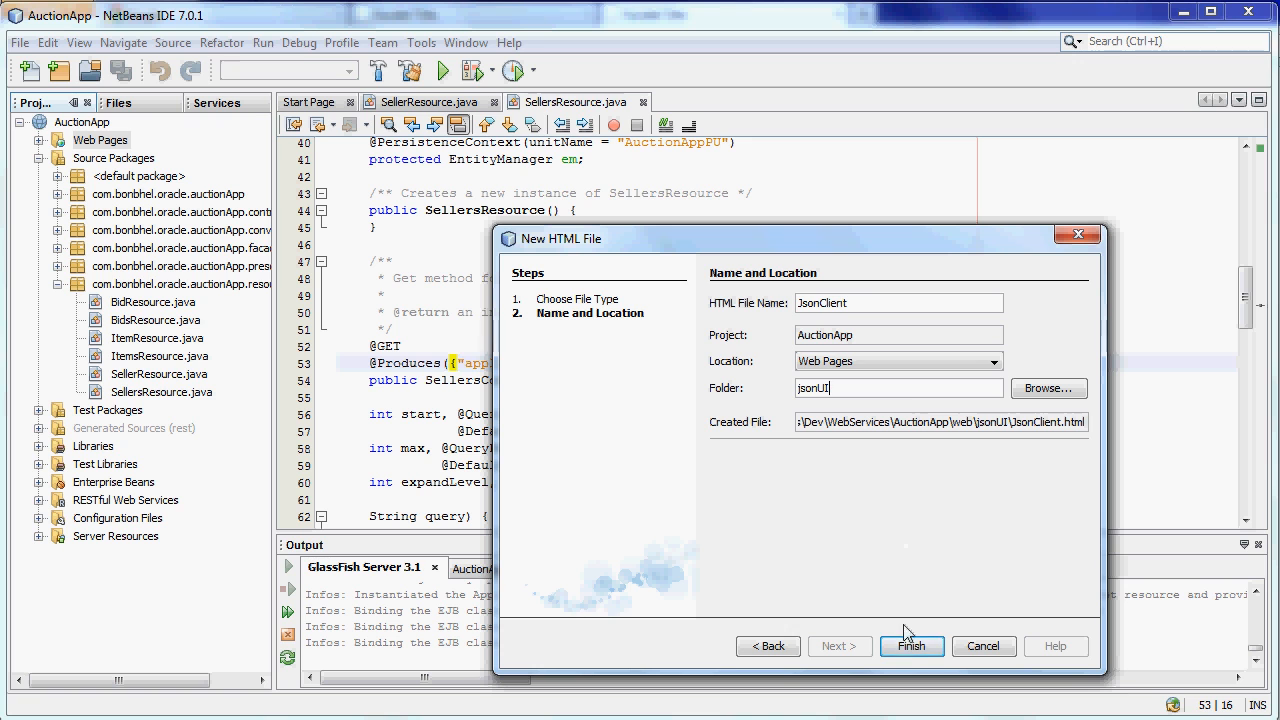
{"action": "left_click", "coordinate": [911, 648]}
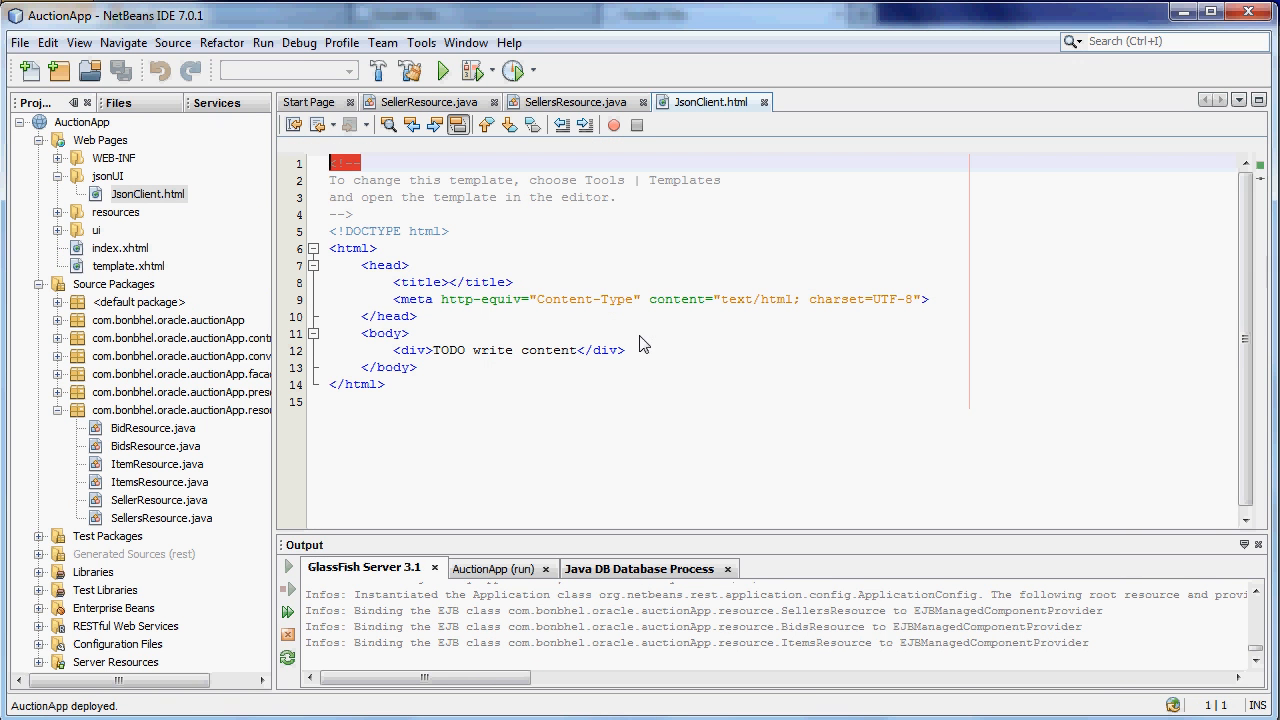
Paste the seller client code from the notes over the whole JsonClient.html template
{"action": "left_click", "coordinate": [643, 336]}
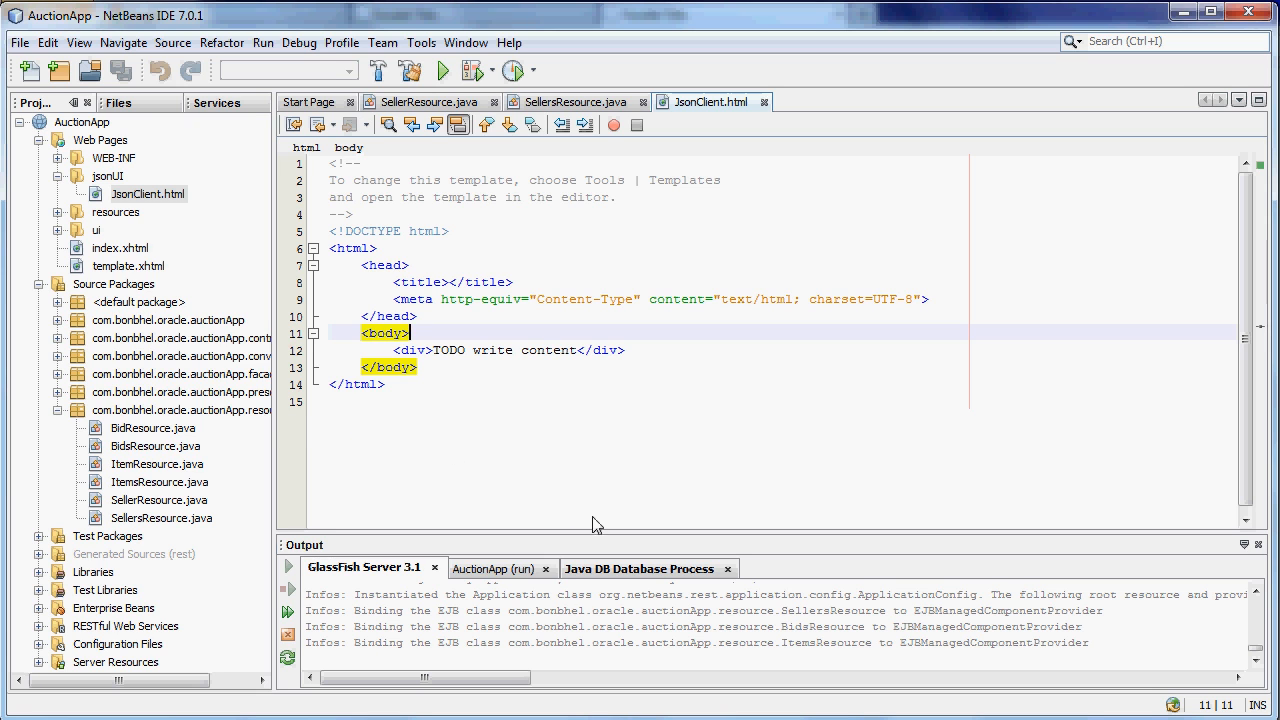
{"action": "key", "text": "alt+Tab"}
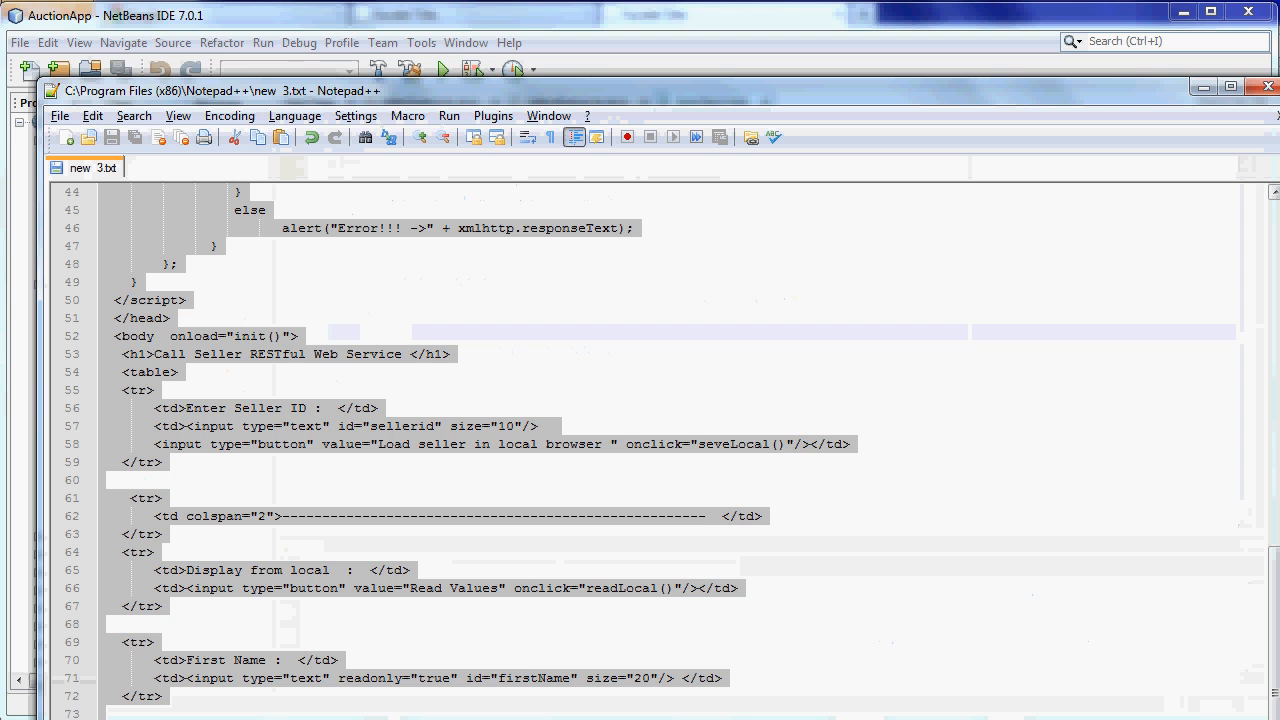
{"action": "key", "text": "alt+Tab"}
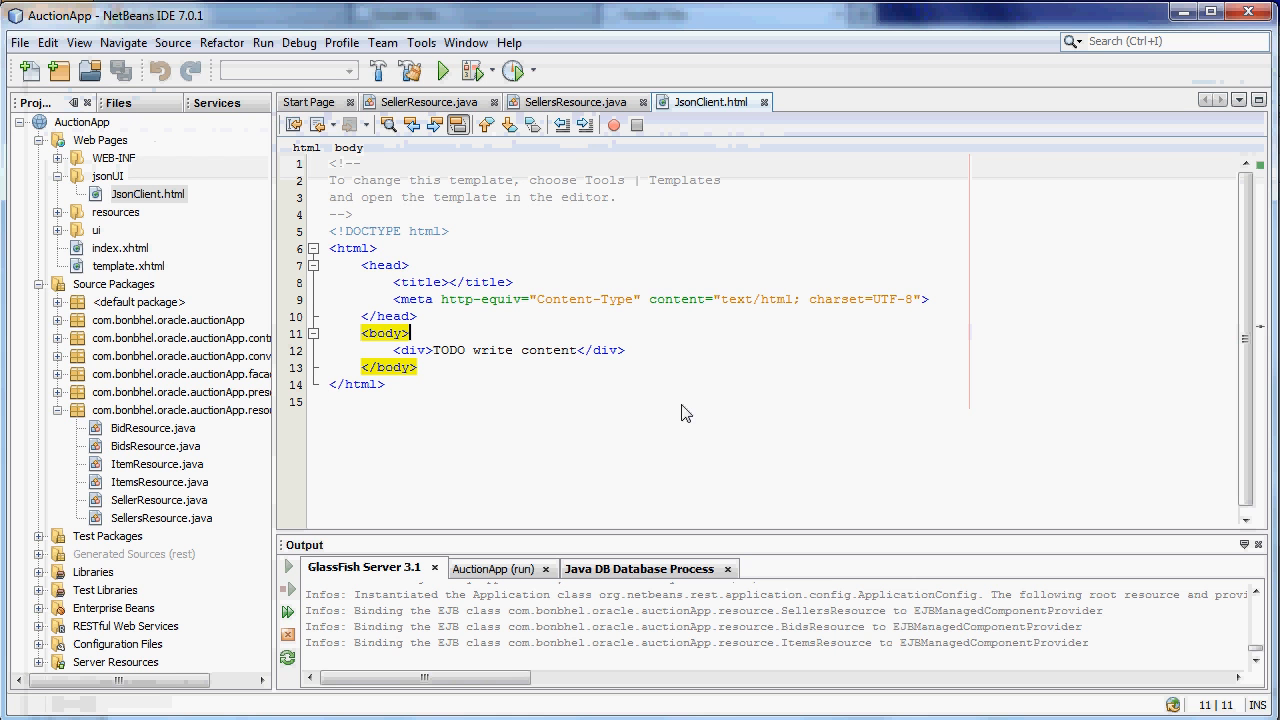
{"action": "left_click", "coordinate": [630, 395]}
{"action": "key", "text": "ctrl+a"}
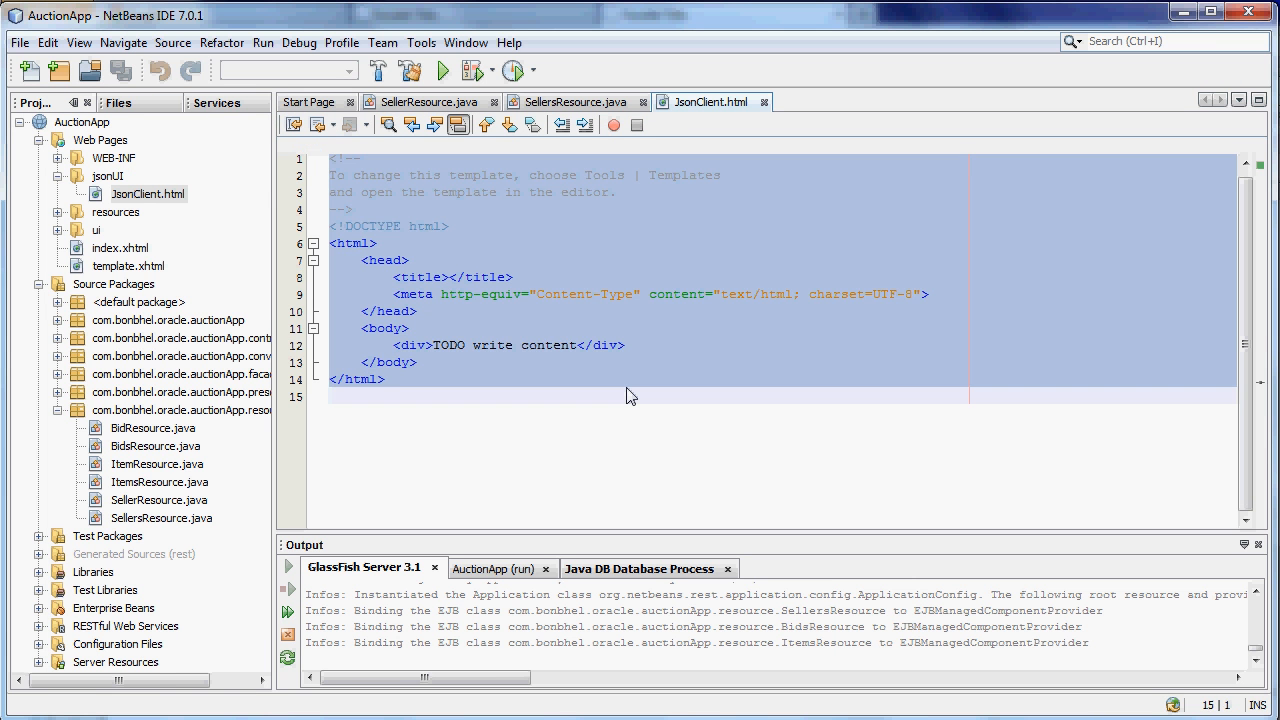
{"action": "key", "text": "ctrl+v"}
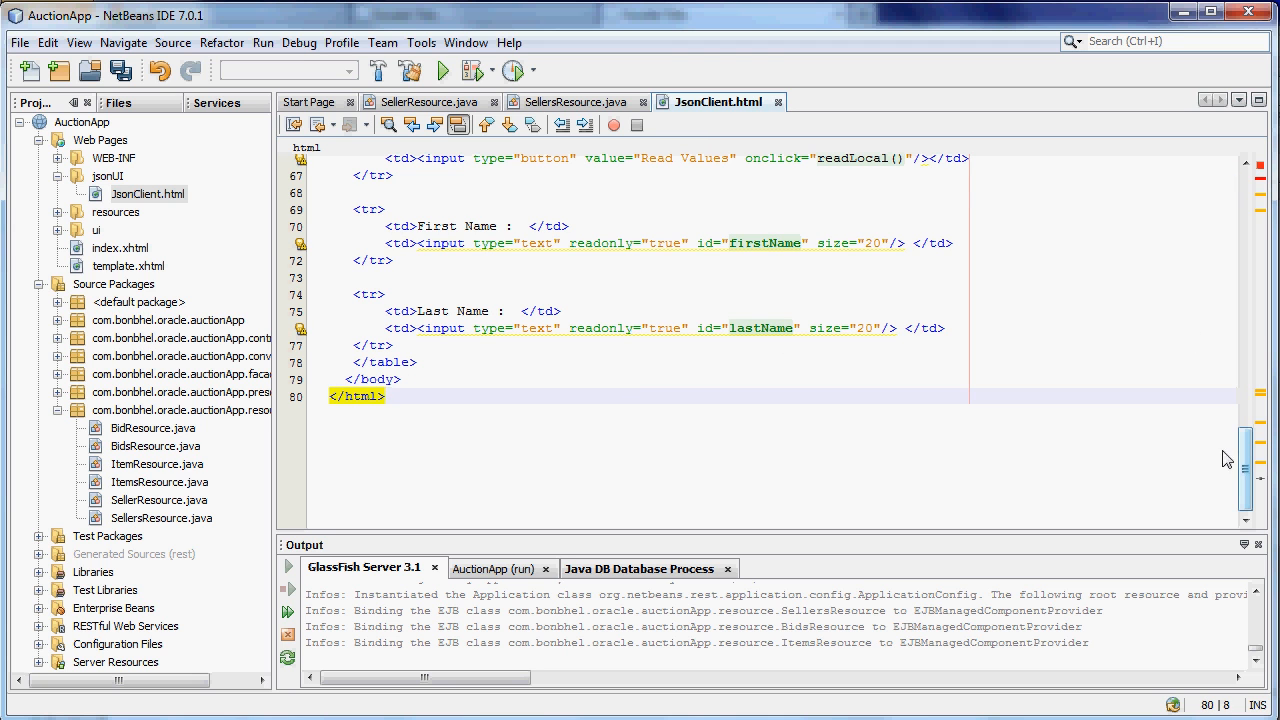
{"action": "left_click_drag", "start_coordinate": [1248, 462], "coordinate": [1248, 170]}
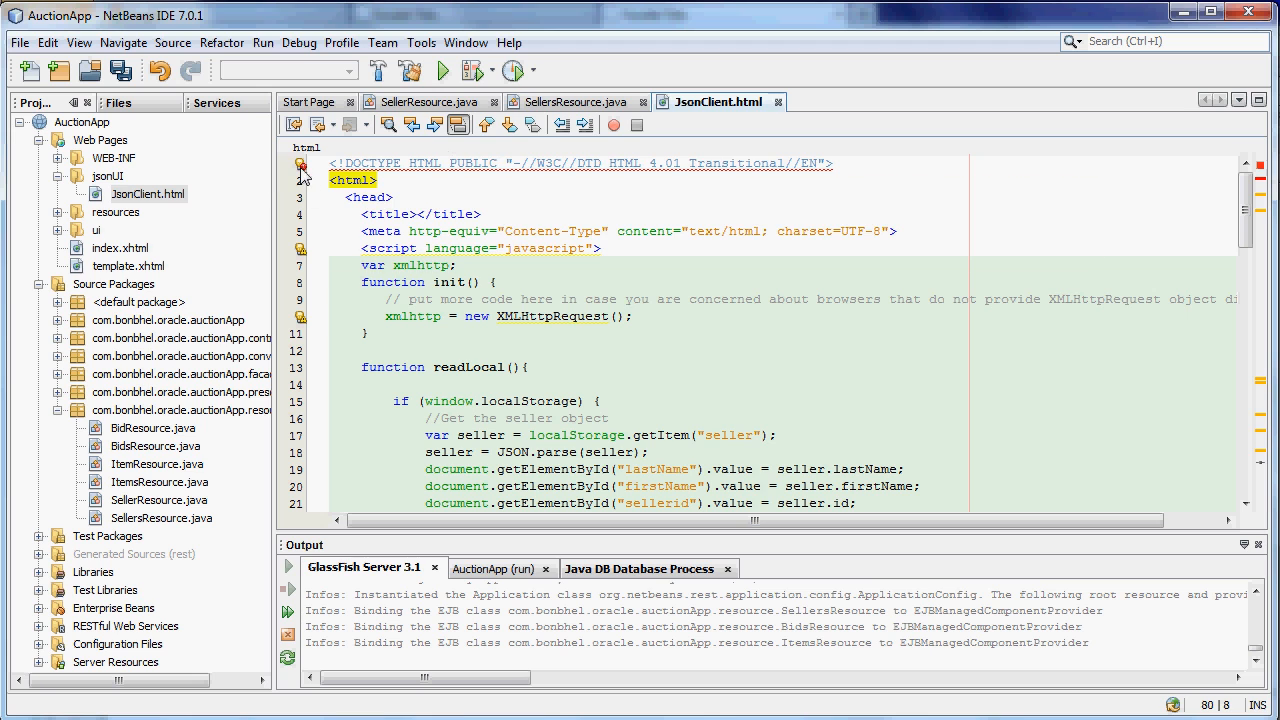
Disable HTML error checking via the line 1 hint, review readLocal, and save all to redeploy
{"action": "left_click", "coordinate": [300, 164]}
{"action": "left_click", "coordinate": [368, 186]}
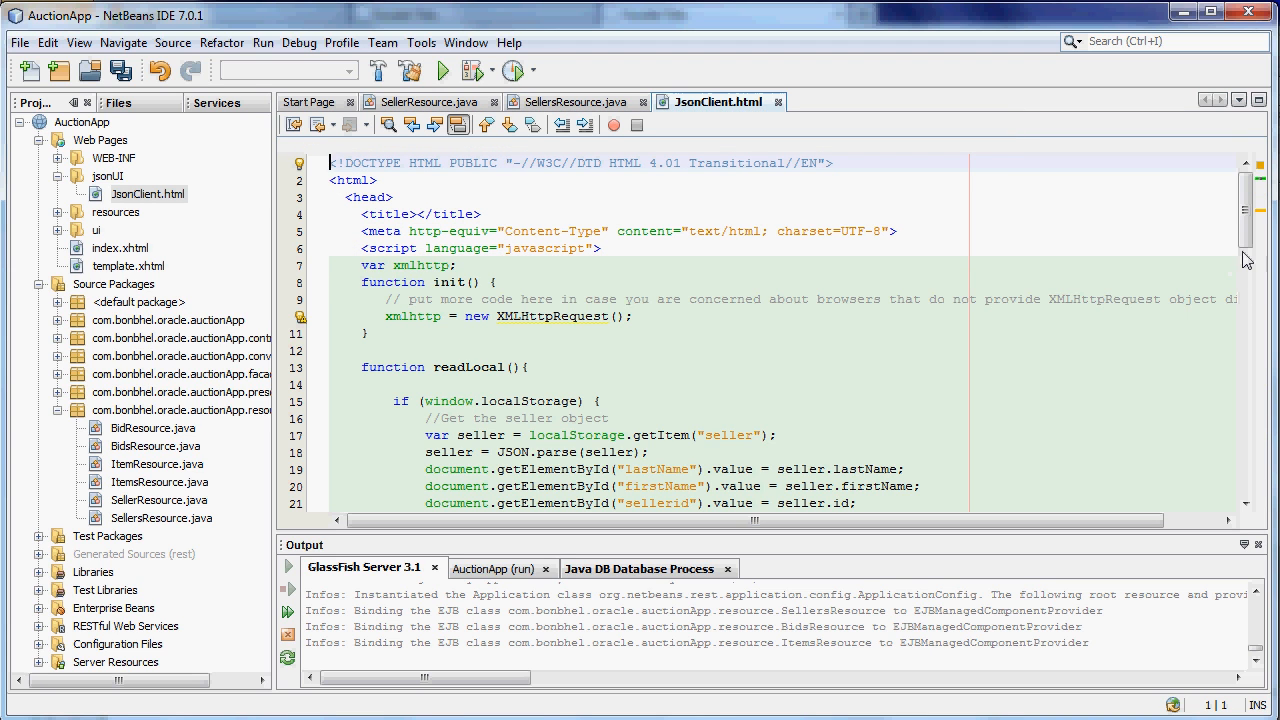
{"action": "left_click_drag", "start_coordinate": [1248, 220], "coordinate": [1251, 300]}
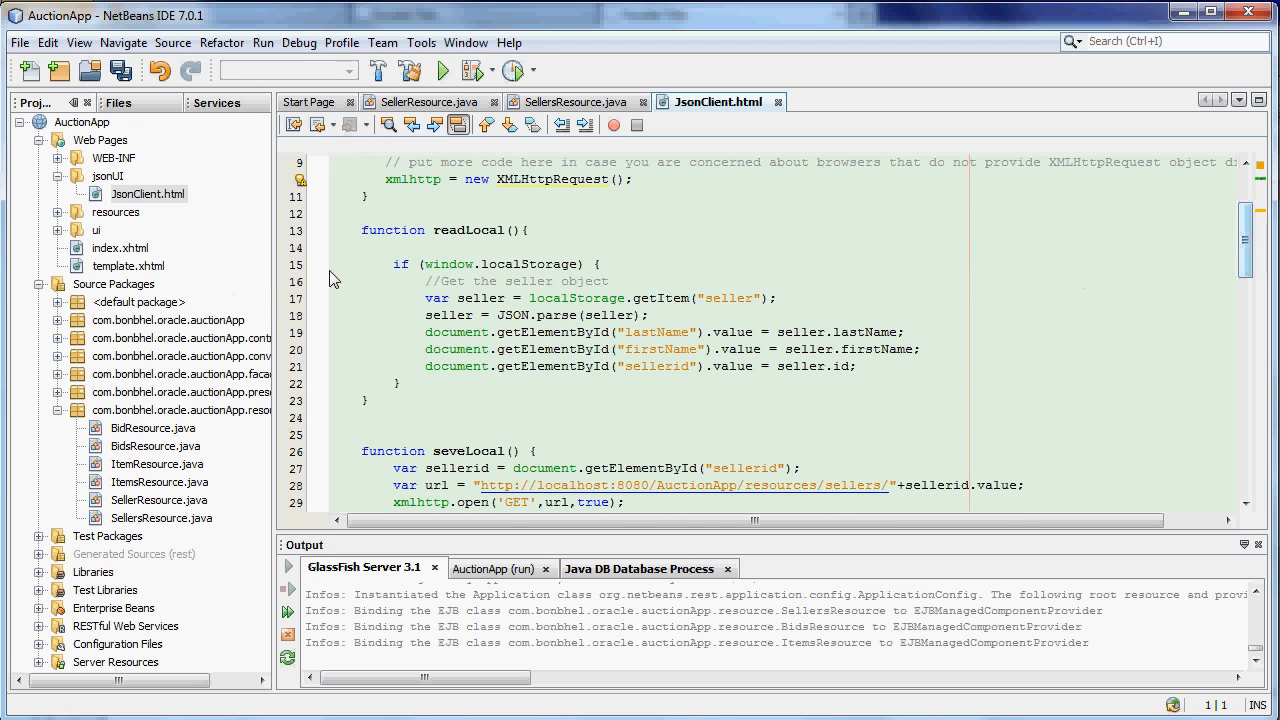
{"action": "left_click_drag", "start_coordinate": [338, 229], "coordinate": [346, 418]}
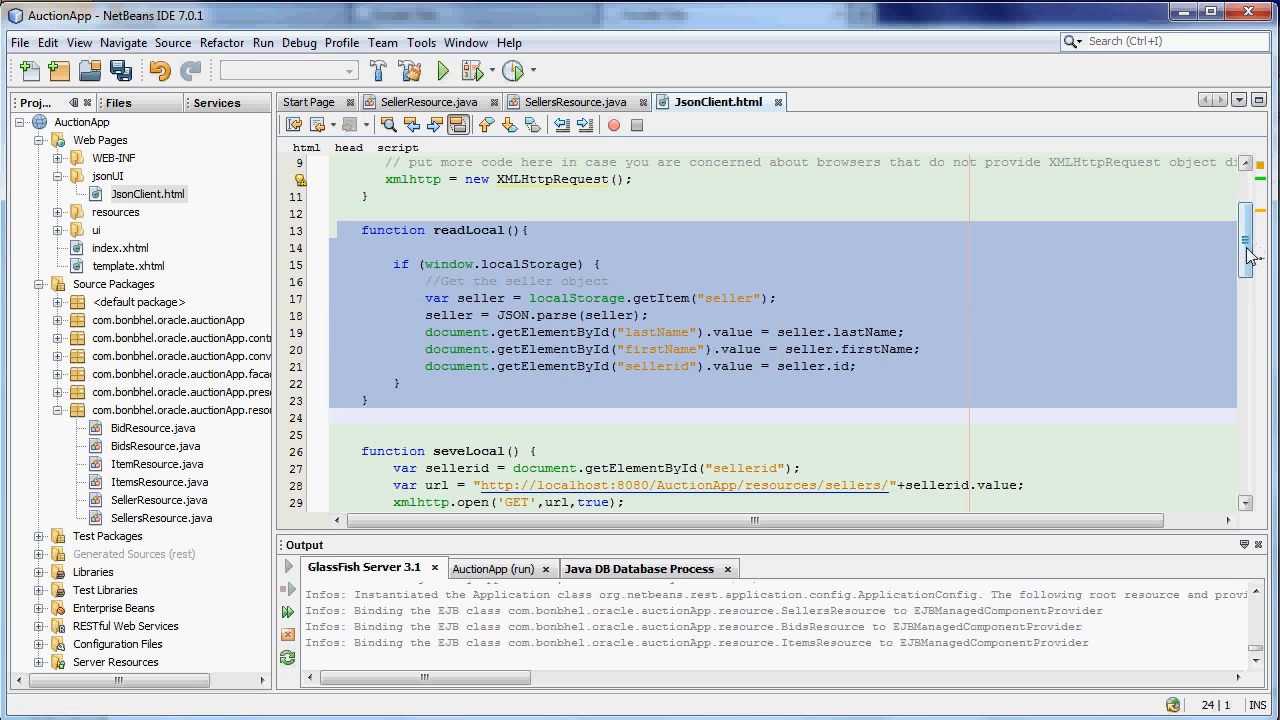
{"action": "left_click_drag", "start_coordinate": [1251, 257], "coordinate": [1245, 310]}
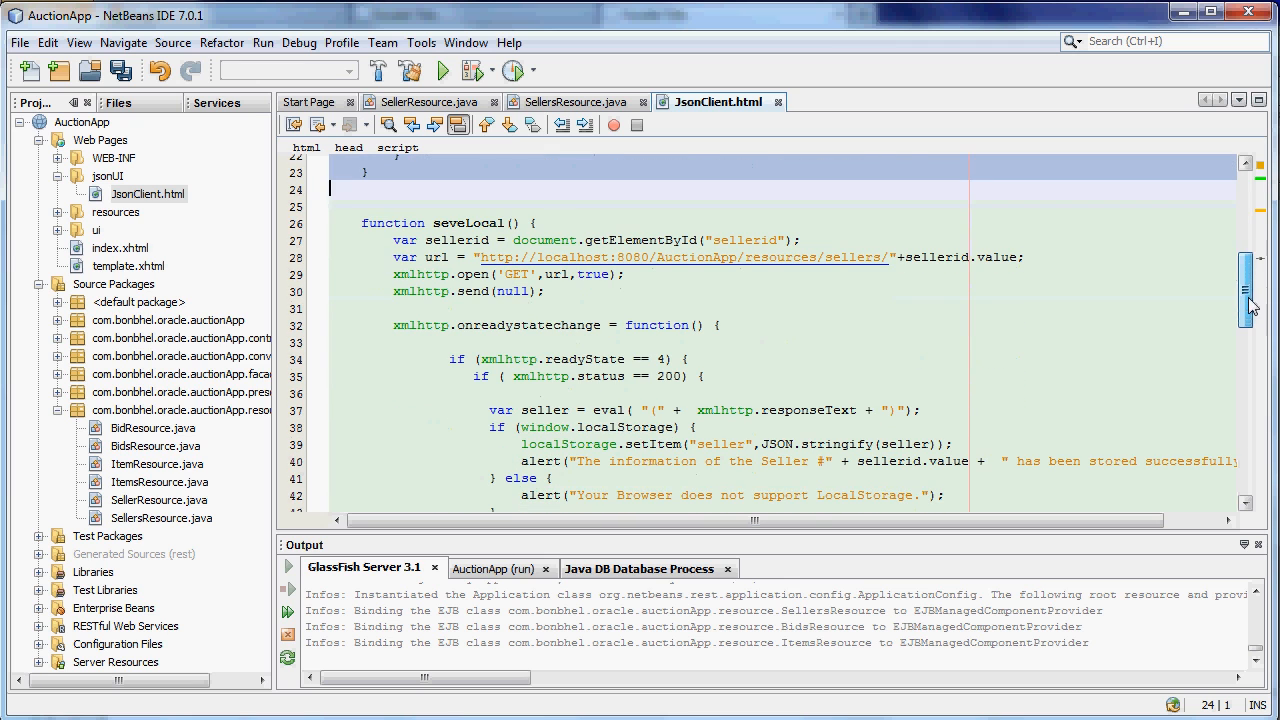
{"action": "left_click", "coordinate": [860, 360]}
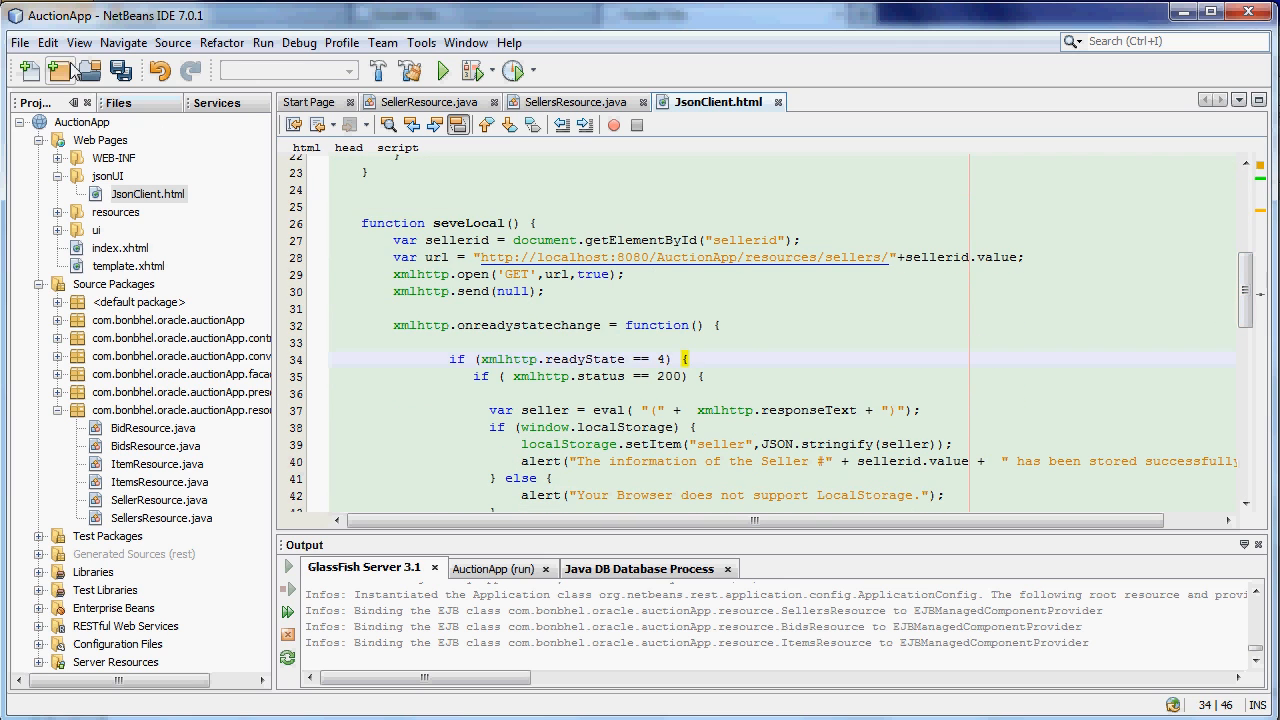
{"action": "left_click", "coordinate": [120, 70]}
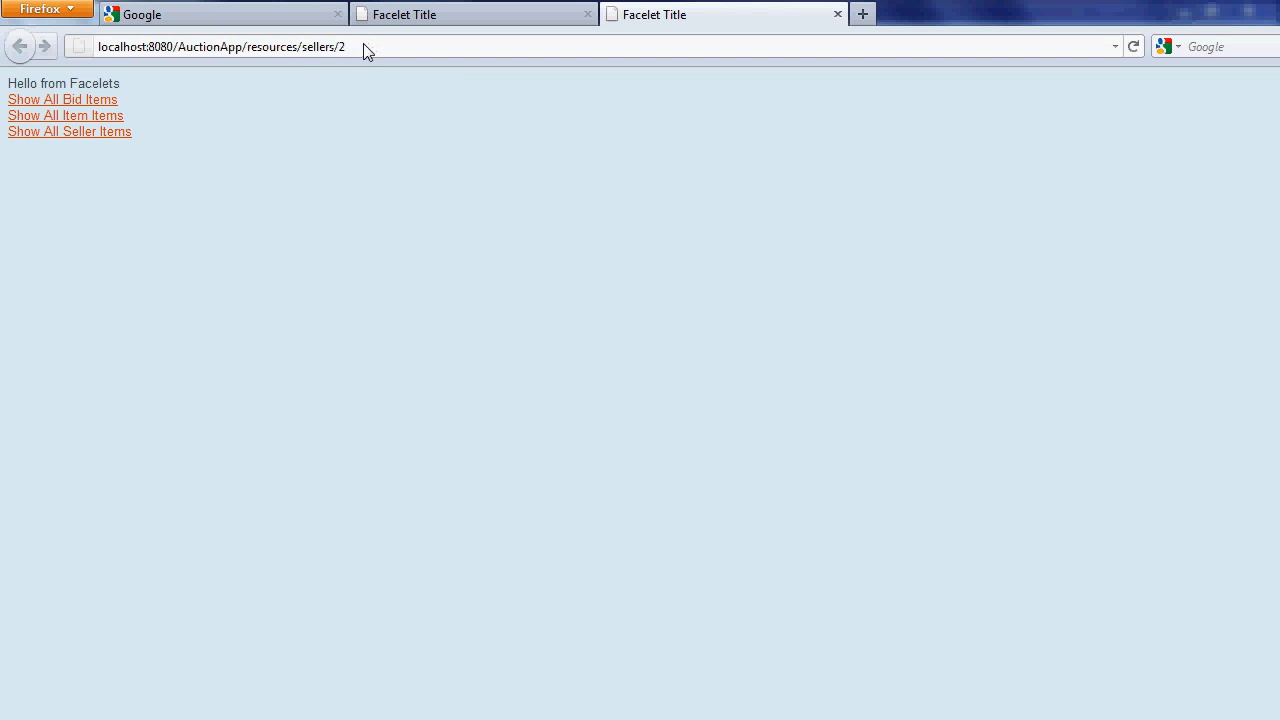
Navigate to localhost:8080/AuctionApp/jsonUI/JsonClient.html via the address suggestion
{"action": "left_click", "coordinate": [367, 47]}
{"action": "key", "text": "BackSpace"}
{"action": "key", "text": "BackSpace"}
{"action": "key", "text": "BackSpace"}
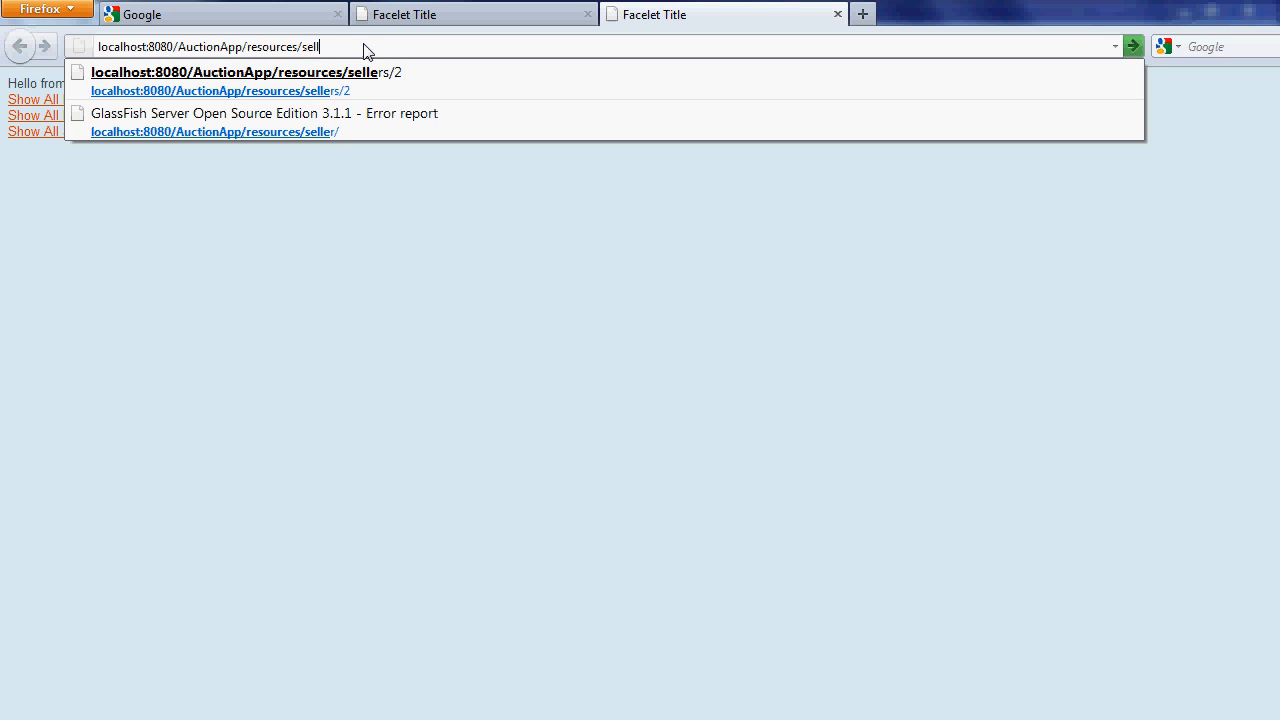
{"action": "key", "text": "BackSpace"}
{"action": "key", "text": "BackSpace"}
{"action": "key", "text": "BackSpace"}
{"action": "key", "text": "BackSpace"}
{"action": "key", "text": "BackSpace"}
{"action": "key", "text": "BackSpace"}
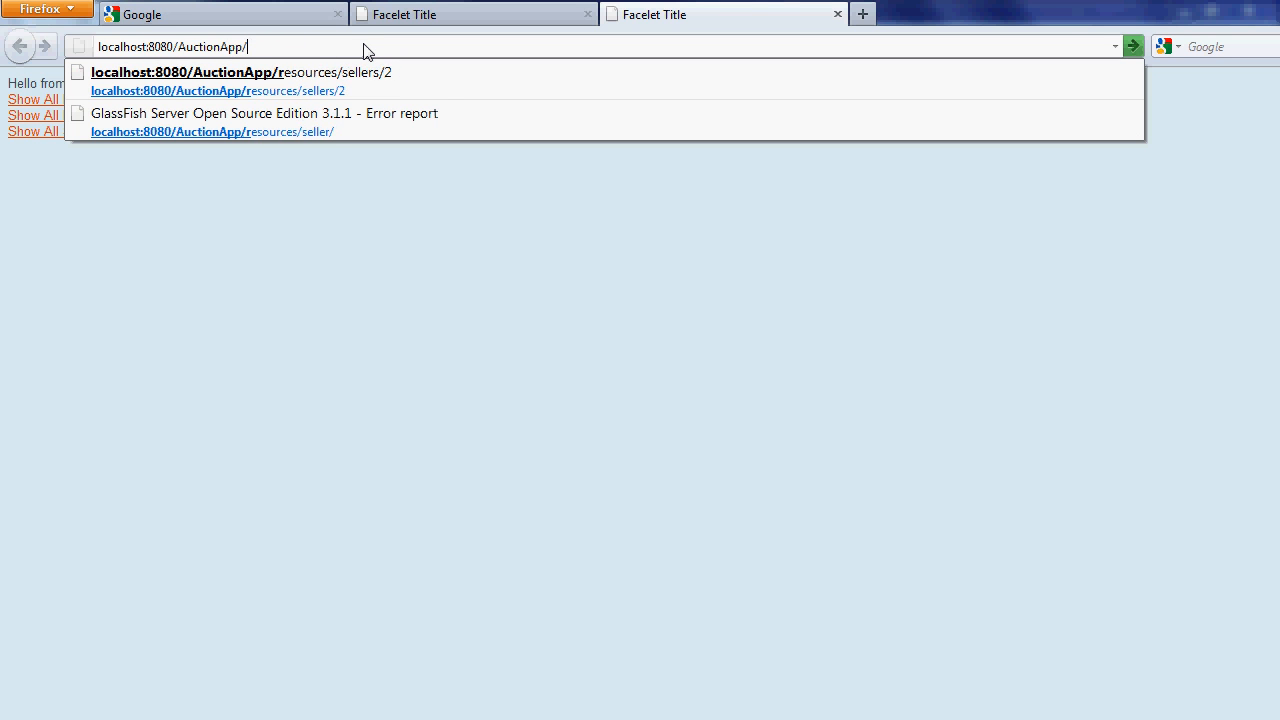
{"action": "type", "text": "js"}
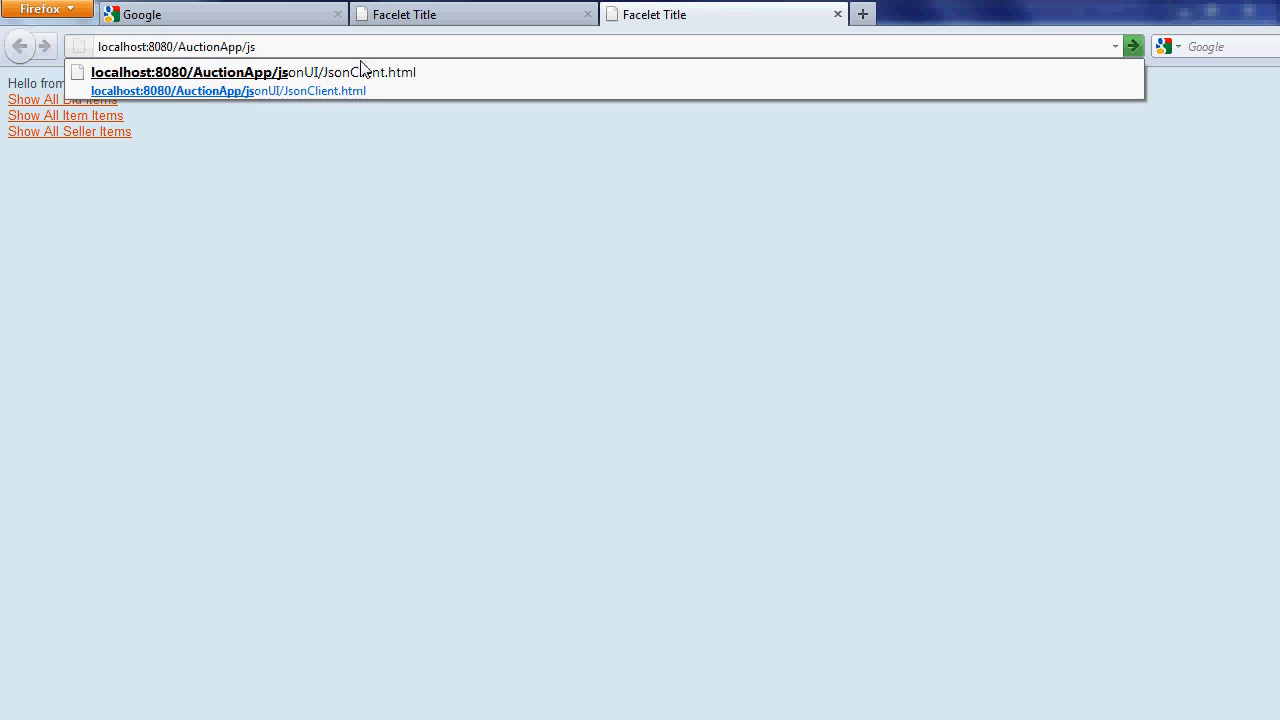
{"action": "left_click", "coordinate": [357, 72]}
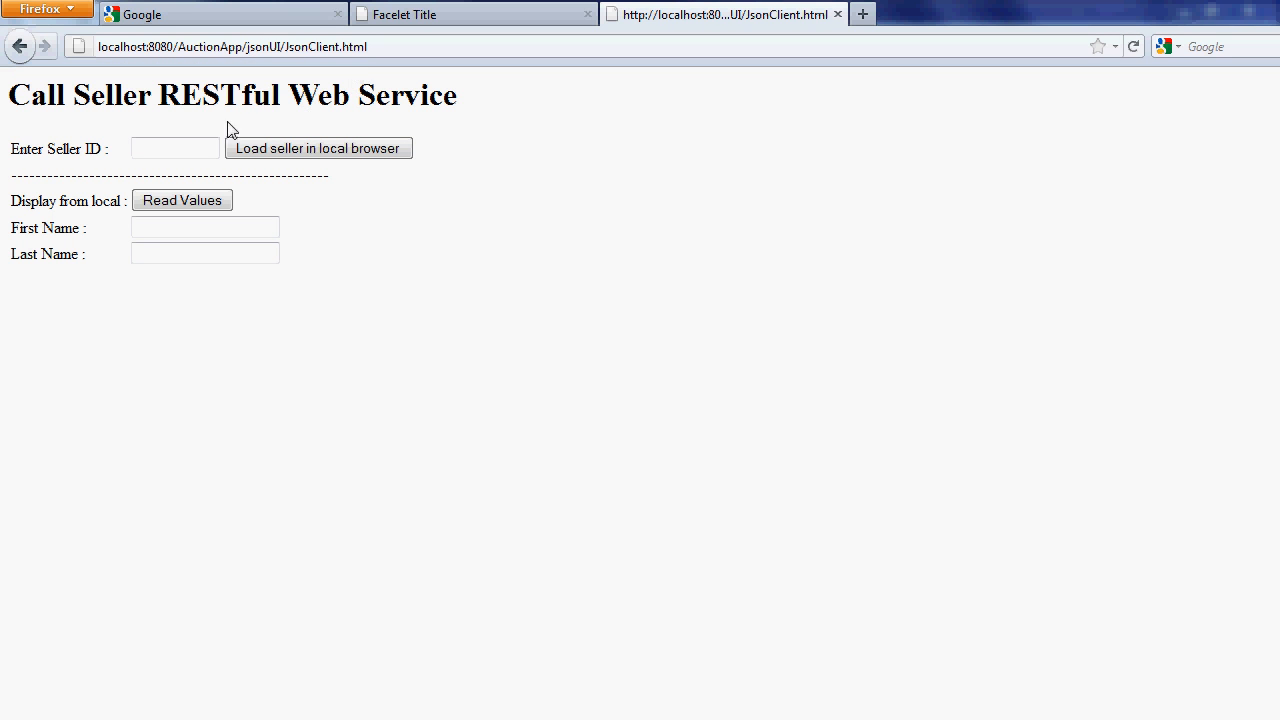
{"action": "left_click", "coordinate": [203, 150]}
{"action": "type", "text": "2"}
{"action": "left_click", "coordinate": [265, 156]}
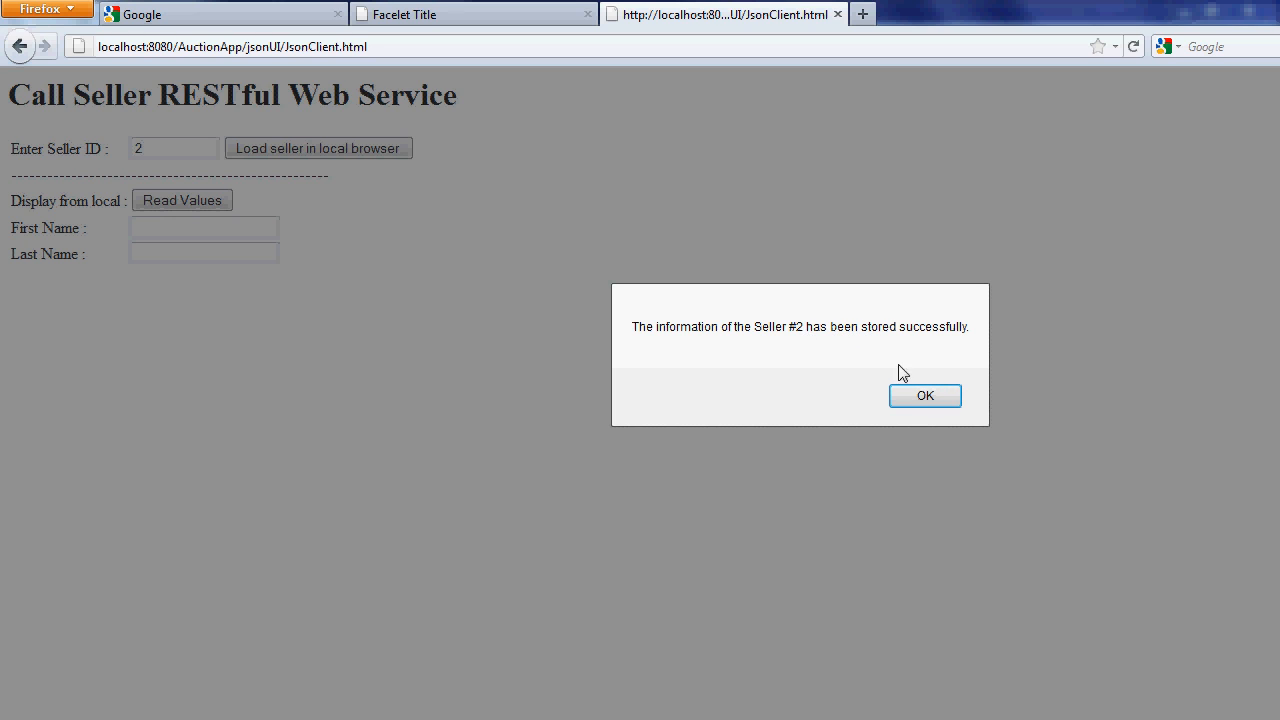
{"action": "left_click", "coordinate": [913, 398]}
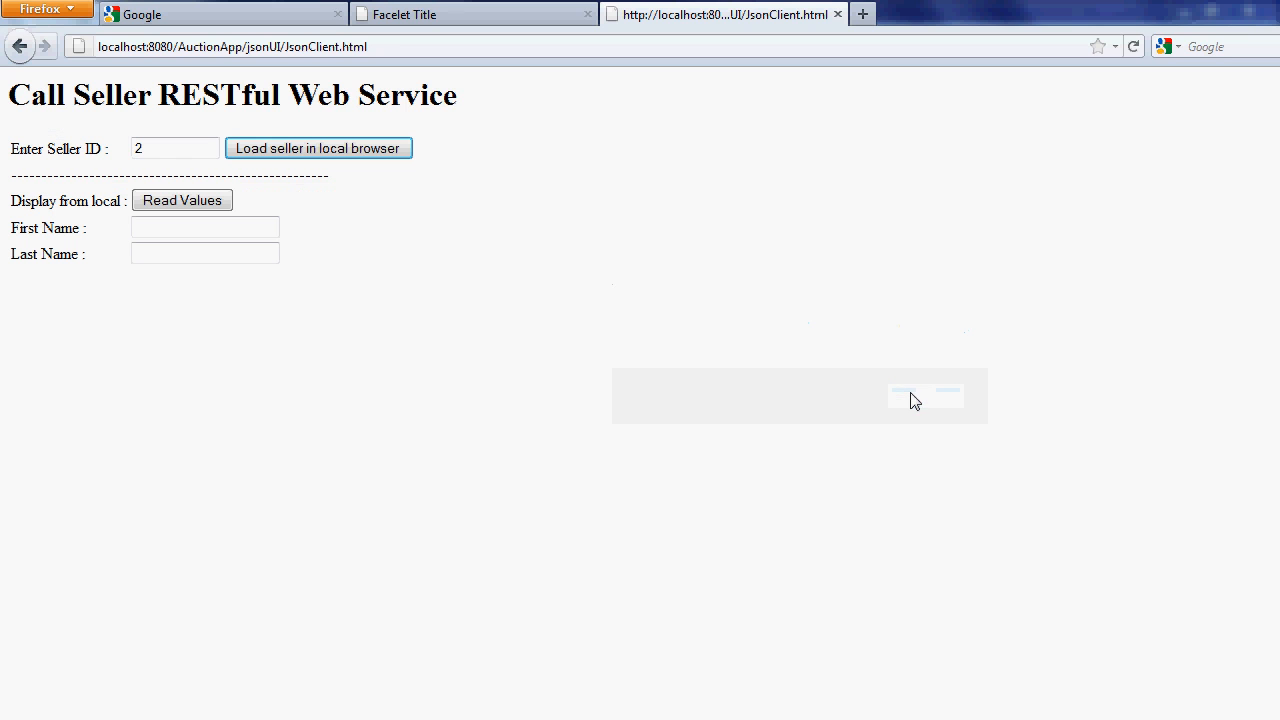
{"action": "left_click", "coordinate": [212, 205]}
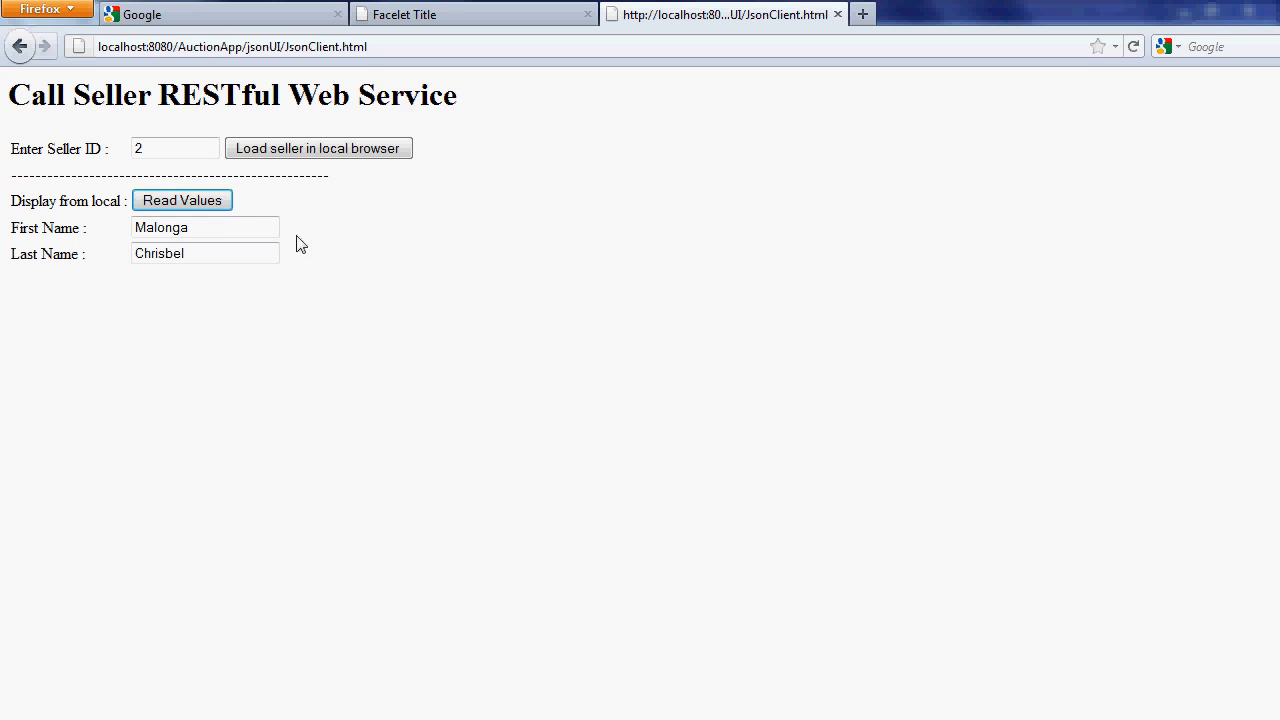